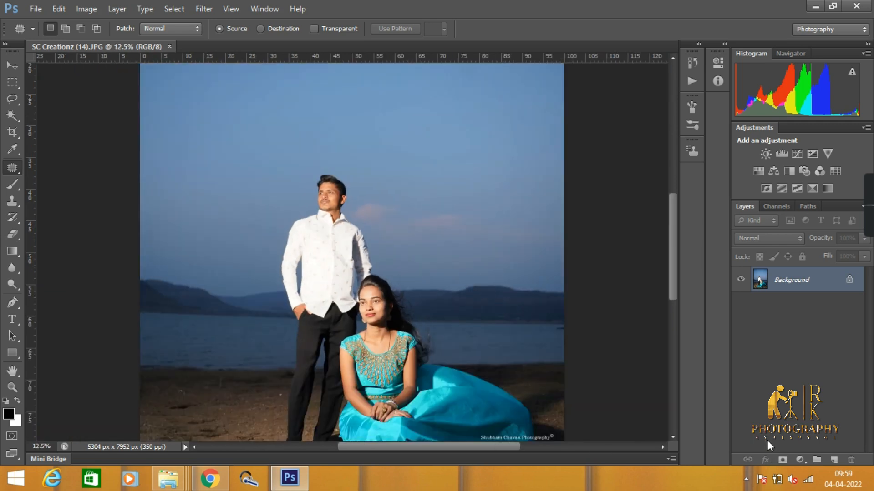
# Add a Levels adjustment layer above the Background photo of the couple.
pyautogui.hotkey('ctrl', '-')
pyautogui.hotkey('ctrl', '-')
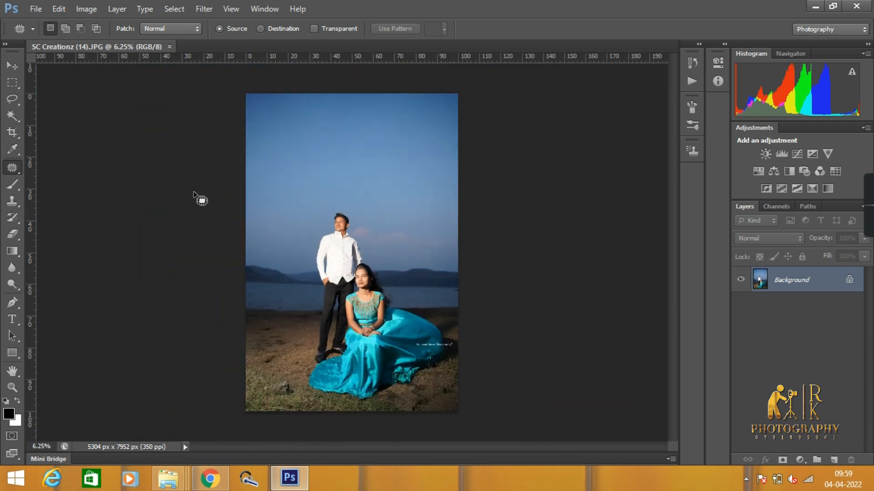
pyautogui.click(800, 460)
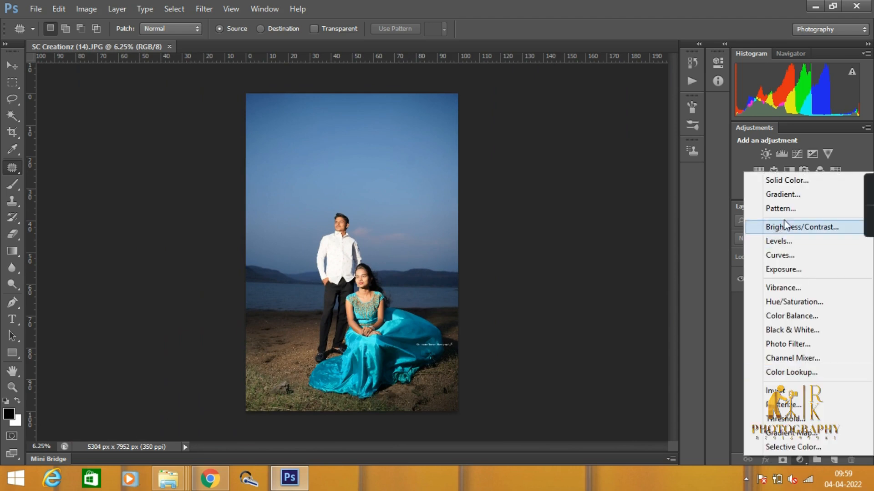
pyautogui.click(804, 246)
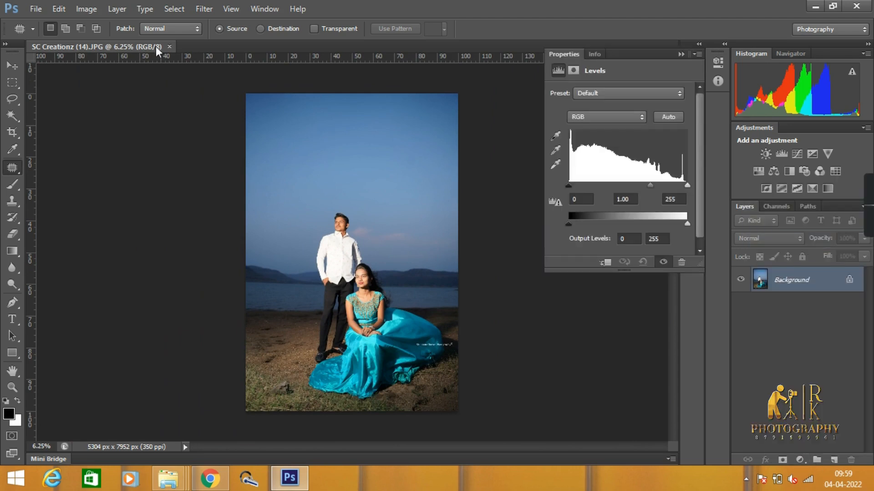
# Set the Levels input values to 8 for shadows and 1.03 for midtones, keeping highlights at 255.
pyautogui.moveTo(568, 186); pyautogui.dragTo(567, 185)
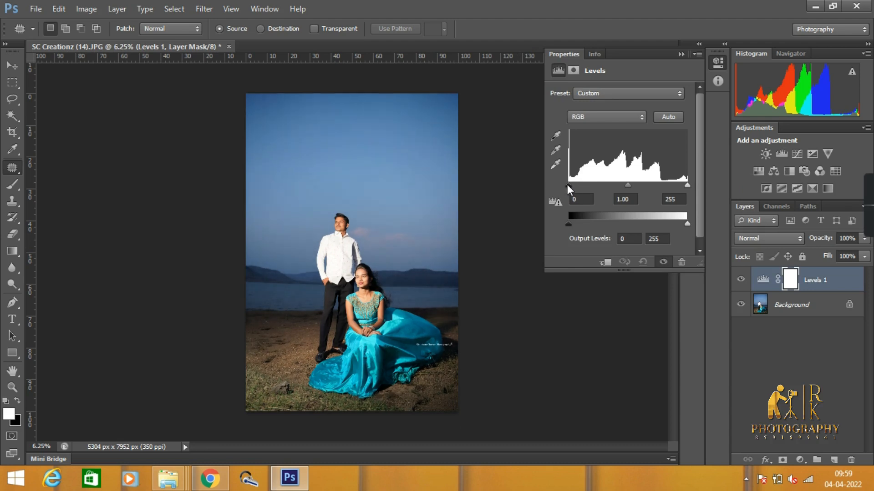
pyautogui.hotkey('ctrl', '+')
pyautogui.hotkey('ctrl', '+')
pyautogui.hotkey('ctrl', '+')
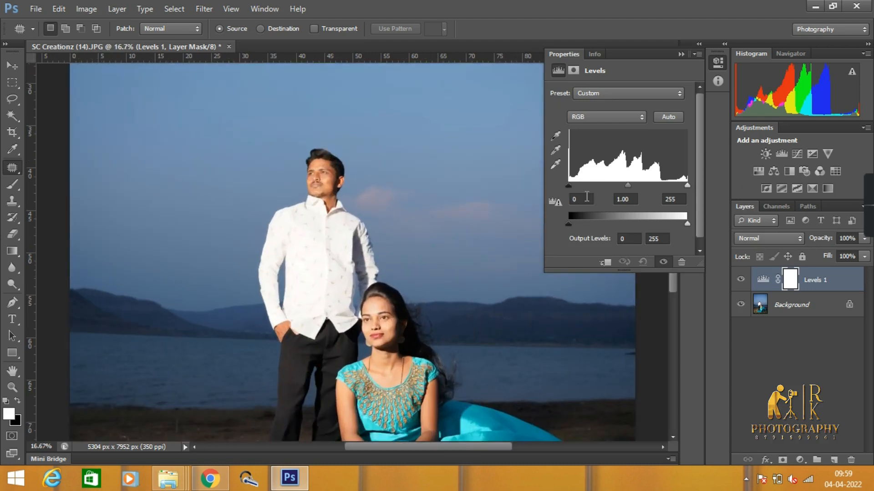
pyautogui.moveTo(573, 183)
pyautogui.mouseDown()
pyautogui.moveTo(563, 184)
pyautogui.moveTo(572, 185)
pyautogui.mouseUp()
pyautogui.moveTo(631, 185); pyautogui.dragTo(628, 185)
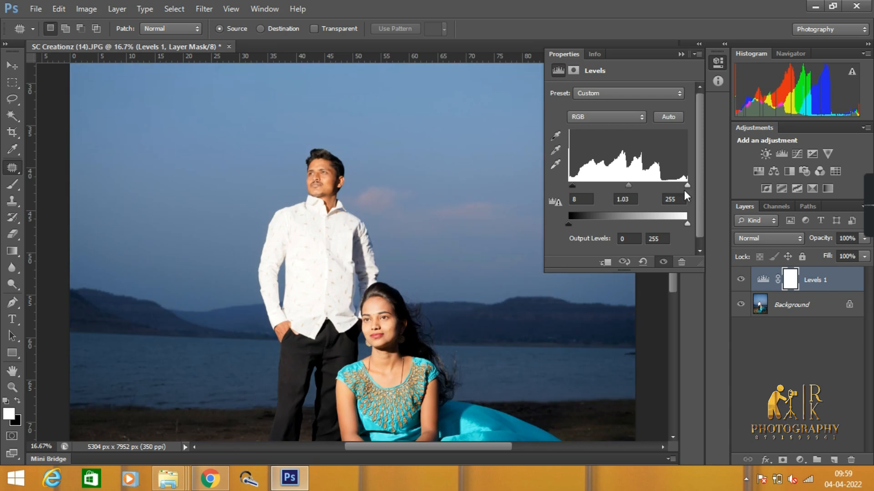
pyautogui.moveTo(683, 188); pyautogui.dragTo(691, 188)
pyautogui.hotkey('ctrl', '-')
pyautogui.hotkey('ctrl', '-')
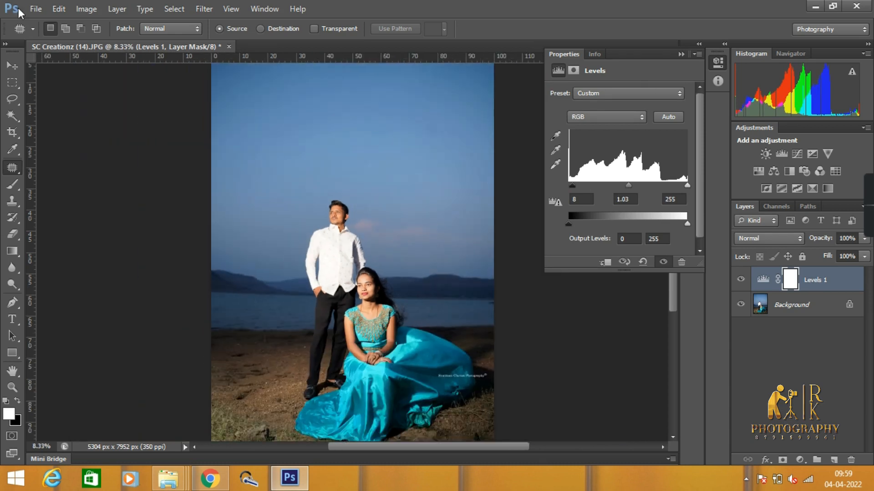
pyautogui.click(681, 54)
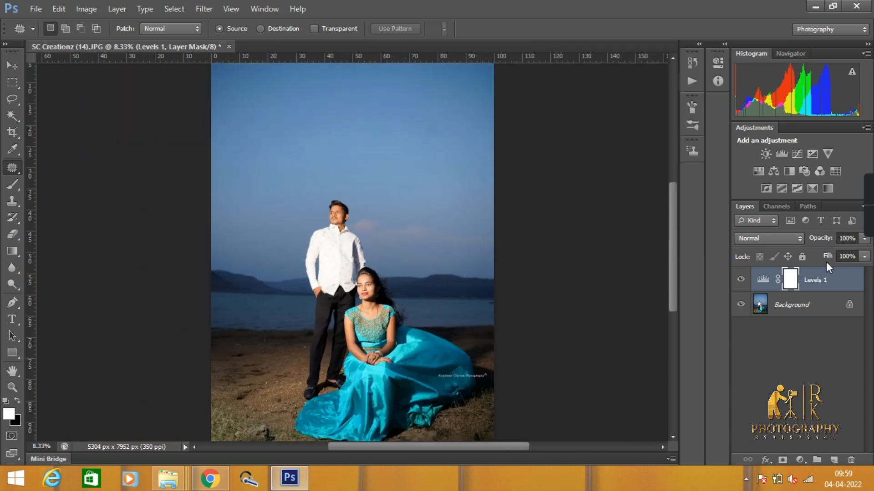
# Add a Curves adjustment layer with a midpoint of input 128 and output 130.
pyautogui.click(796, 154)
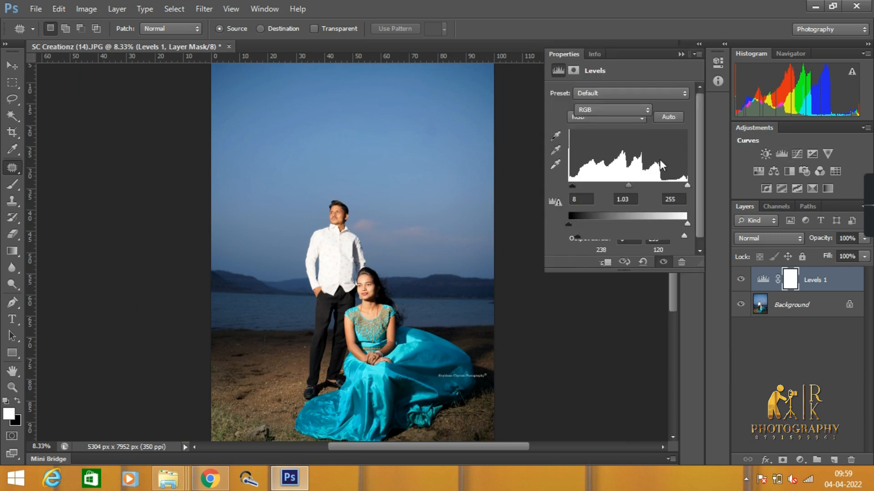
pyautogui.moveTo(631, 175); pyautogui.dragTo(630, 175)
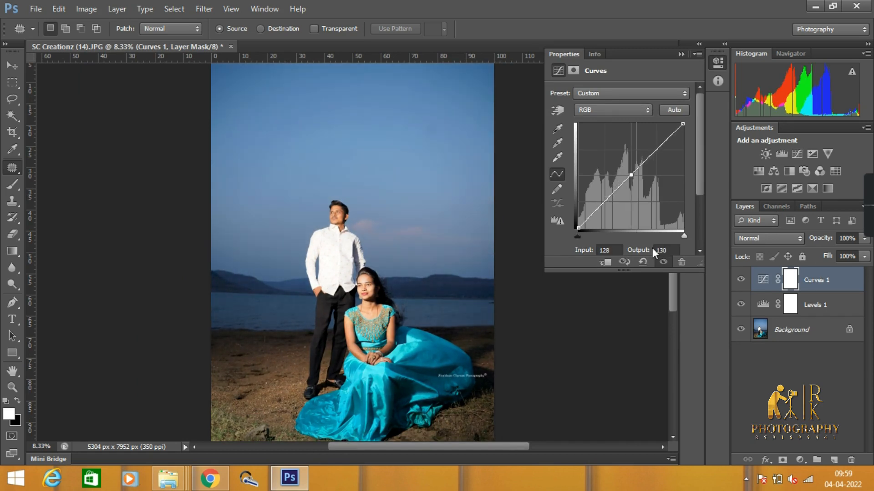
pyautogui.click(681, 53)
# Stamp all visible layers into a new layer at the top of the stack and duplicate it.
pyautogui.click(807, 337)
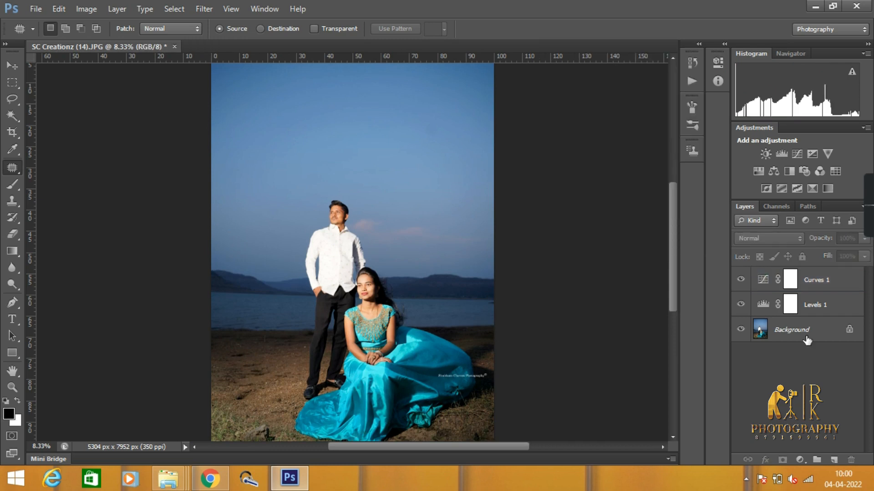
pyautogui.click(807, 339)
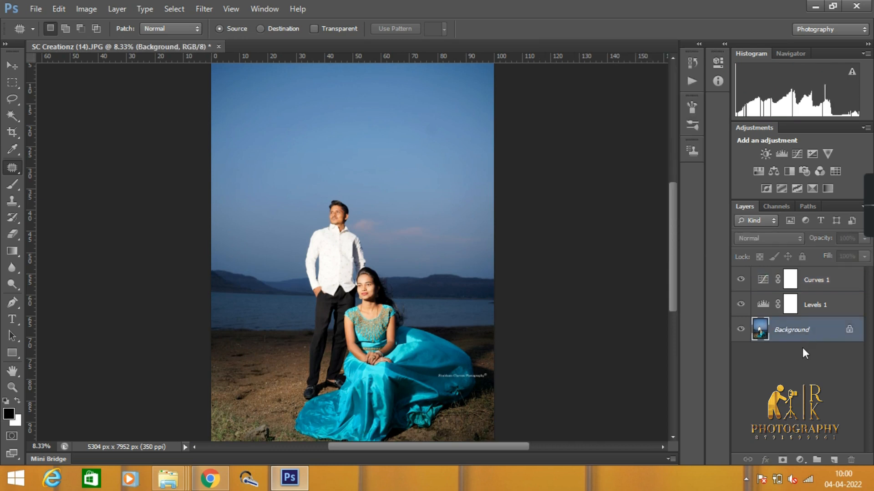
pyautogui.click(803, 348)
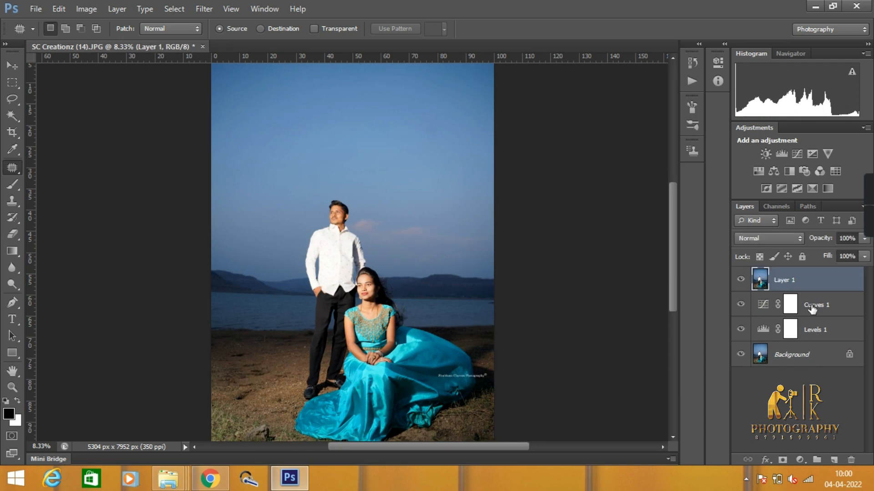
pyautogui.hotkey('ctrl', 'j')
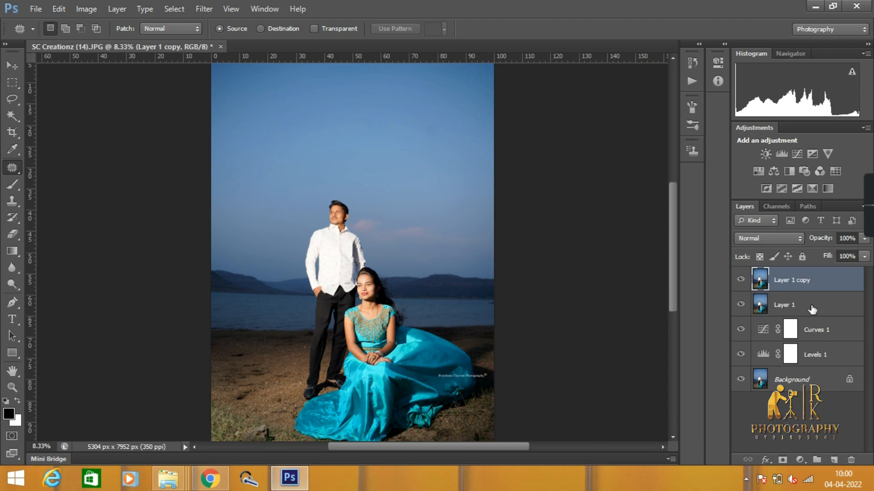
# Convert Layer 1, the lower of the two merged copies, to a smart object.
pyautogui.hotkey('ctrl', '-')
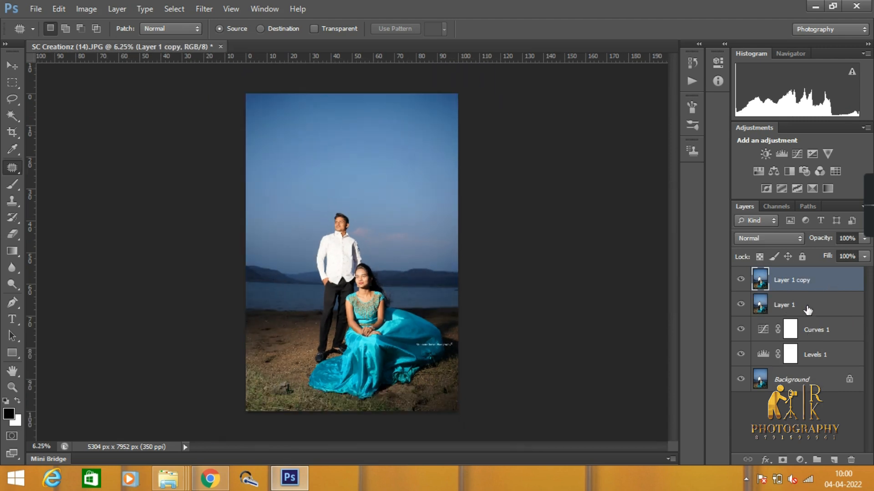
pyautogui.click(808, 310)
pyautogui.rightClick(807, 305)
pyautogui.click(758, 101)
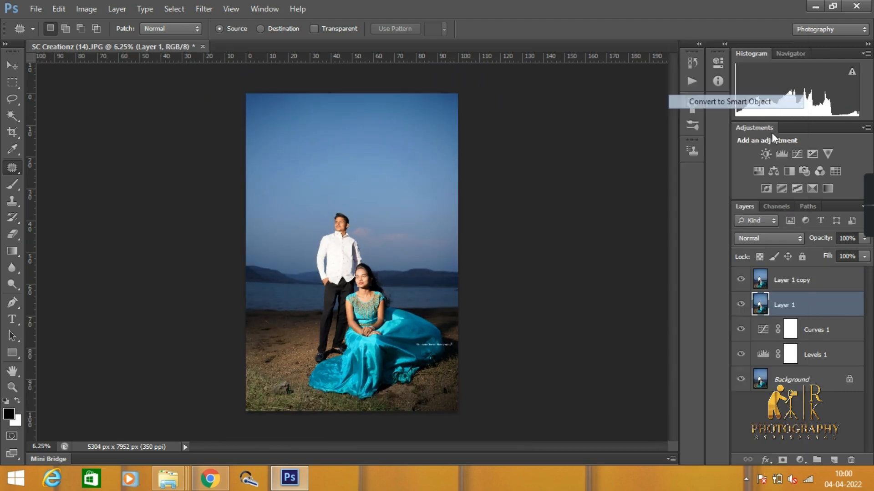
# Start the Imagenomic Portraiture filter on Layer 1 copy and sample colors in the preview for the skin tones mask.
pyautogui.click(801, 282)
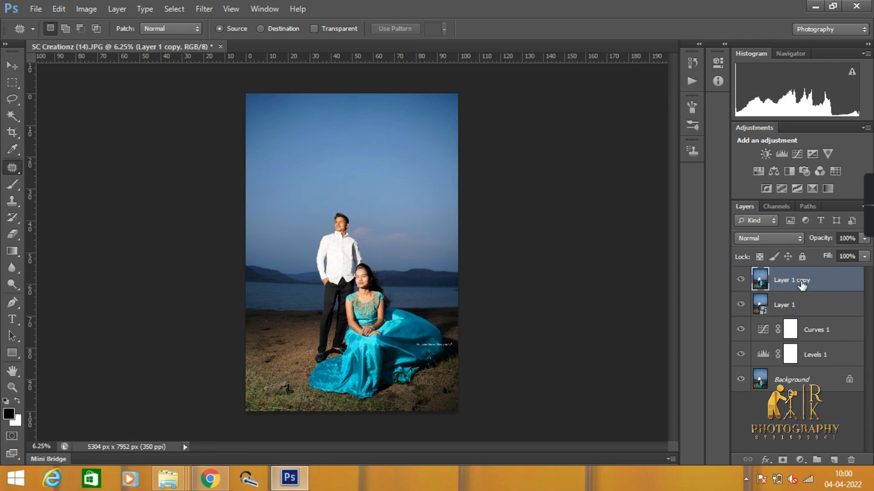
pyautogui.click(203, 9)
pyautogui.moveTo(268, 195)
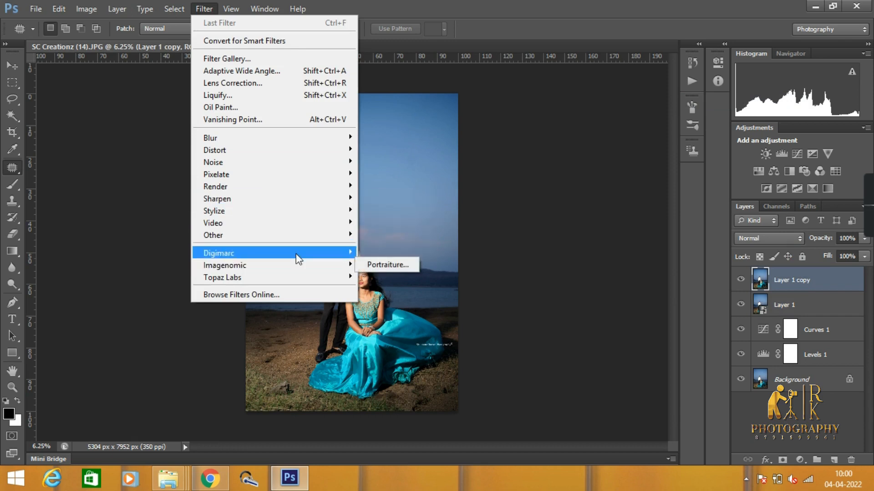
pyautogui.click(387, 264)
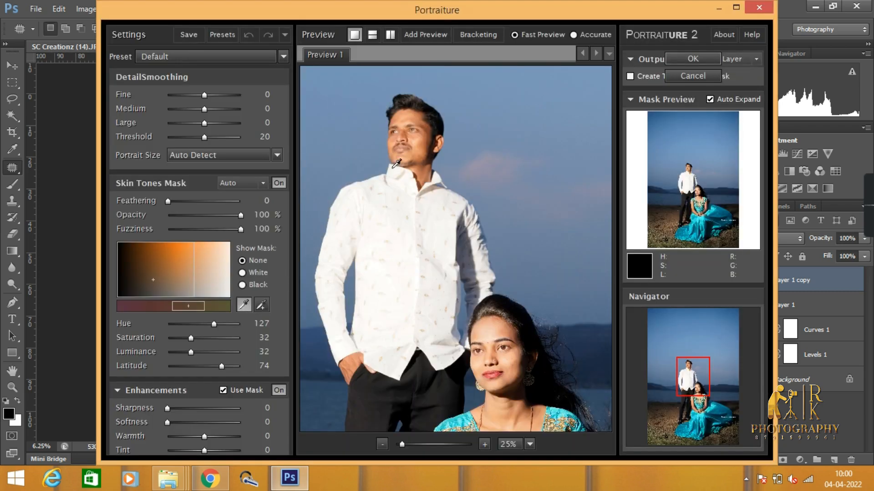
pyautogui.click(393, 167)
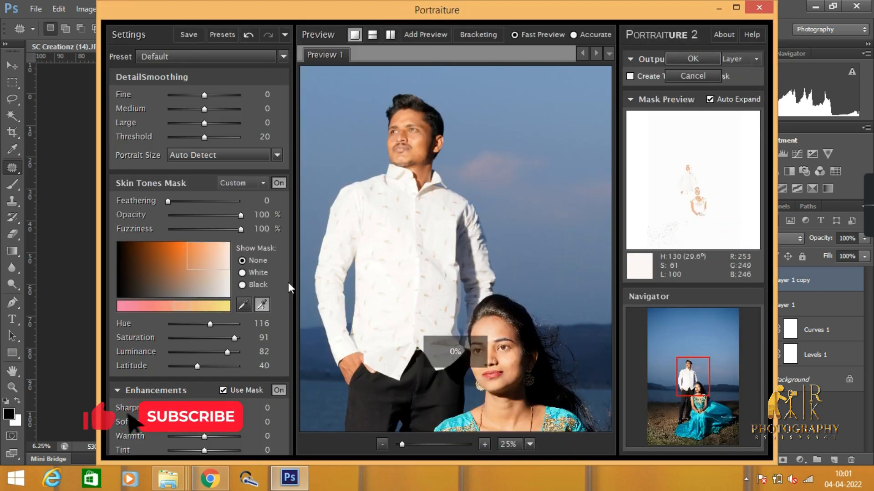
pyautogui.click(261, 305)
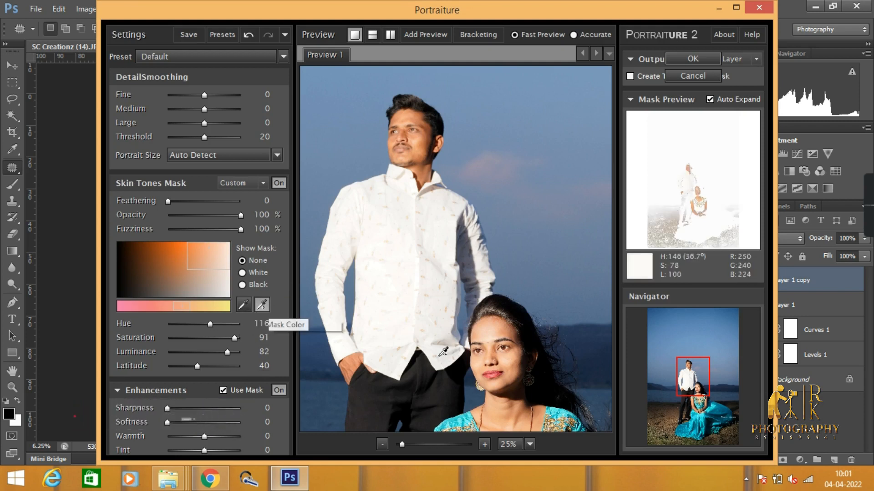
pyautogui.click(509, 355)
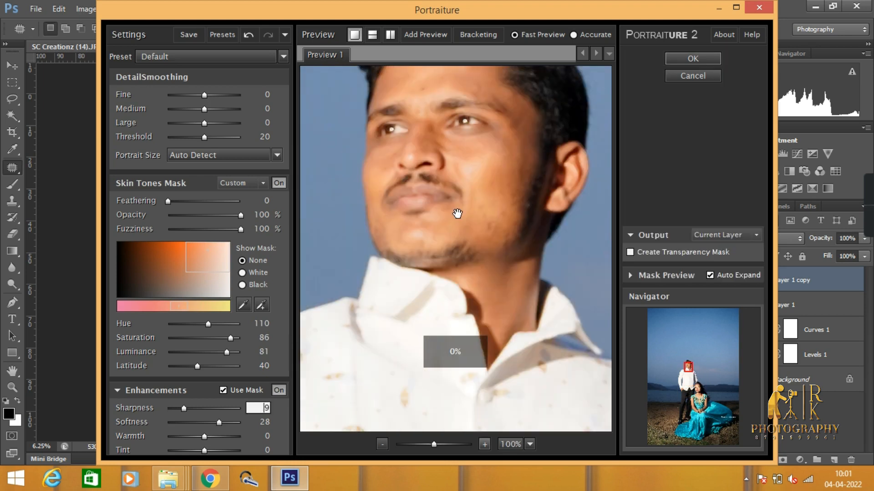
# Set the Portraiture enhancements to sharpness 9 and softness 15, checking both faces, and apply the filter.
pyautogui.moveTo(458, 205); pyautogui.dragTo(460, 255)
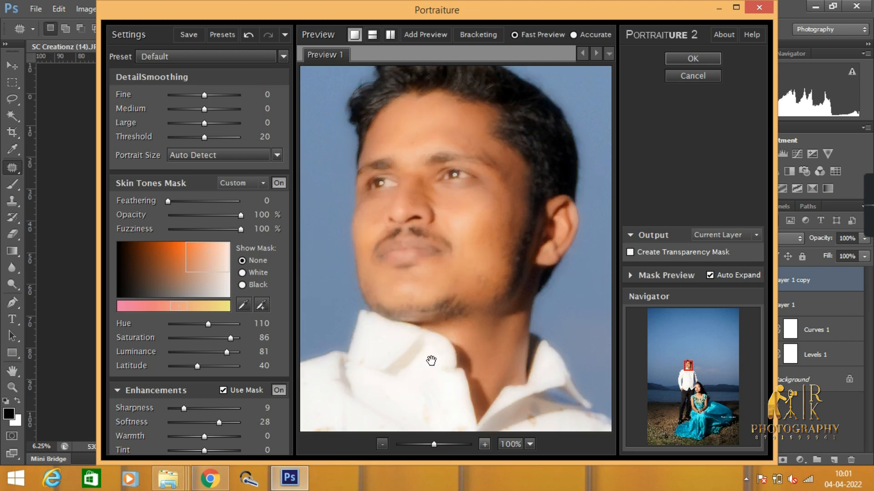
pyautogui.moveTo(219, 422); pyautogui.dragTo(201, 423)
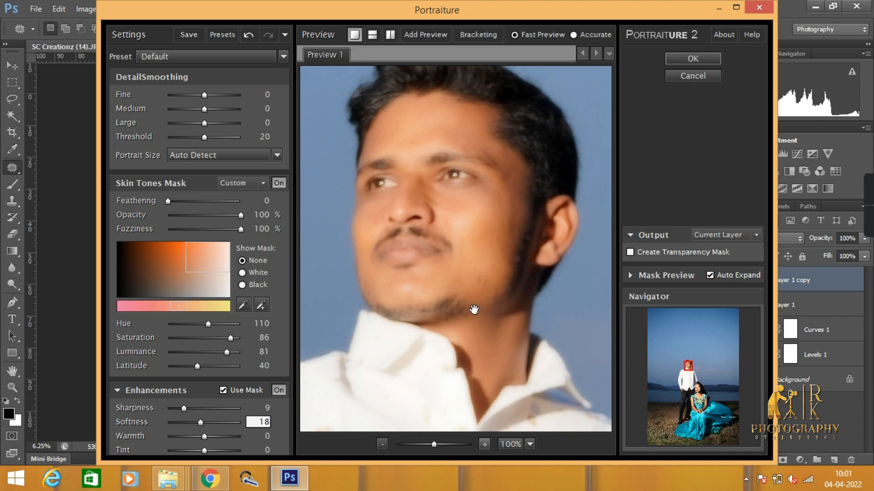
pyautogui.moveTo(514, 351); pyautogui.dragTo(378, 152)
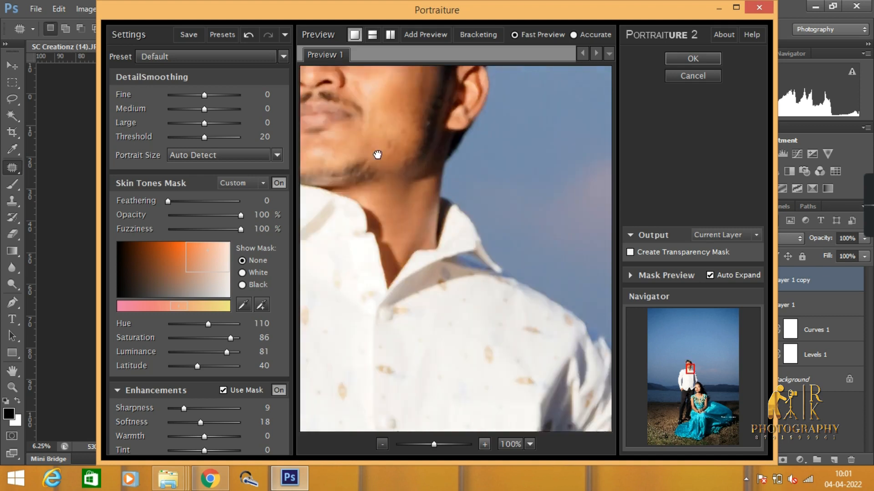
pyautogui.moveTo(466, 330); pyautogui.dragTo(425, 172)
pyautogui.moveTo(420, 207); pyautogui.dragTo(421, 91)
pyautogui.moveTo(528, 428); pyautogui.dragTo(513, 230)
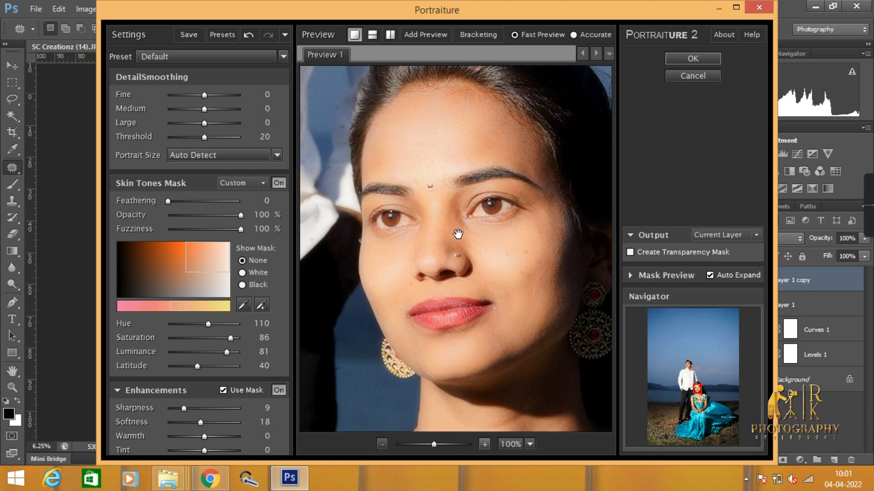
pyautogui.click(385, 446)
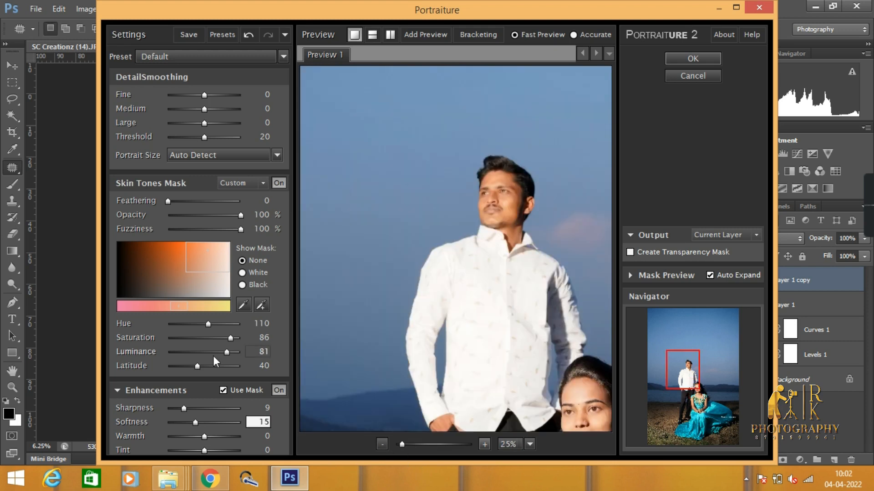
pyautogui.click(693, 58)
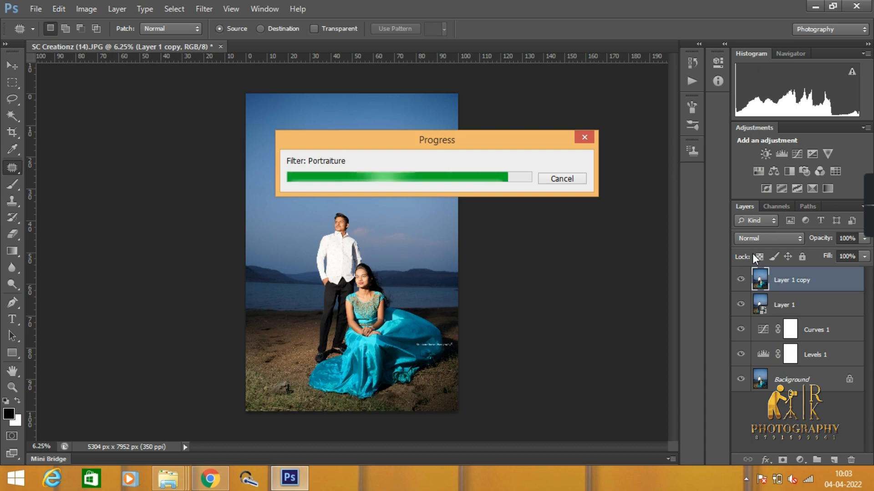
# Add a black layer mask to Layer 1 copy and make white the foreground color for the brush.
pyautogui.hotkey('ctrl', '+')
pyautogui.hotkey('ctrl', '+')
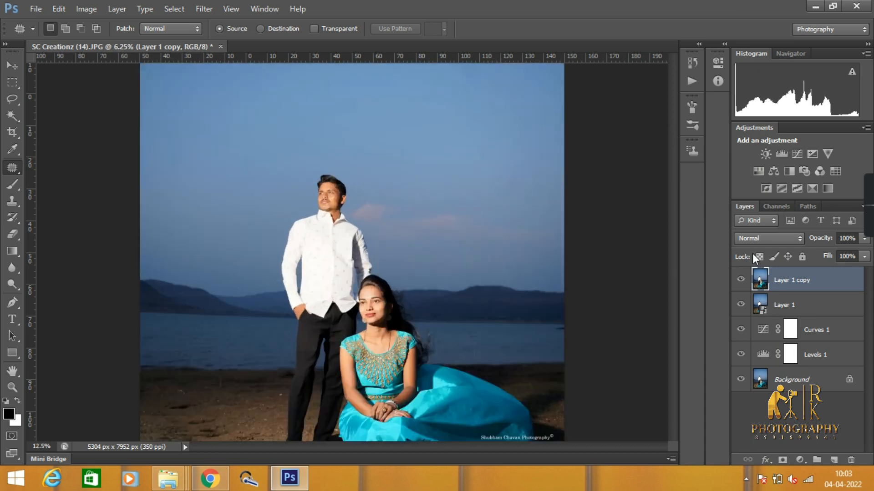
pyautogui.hotkey('ctrl', '+')
pyautogui.hotkey('ctrl', '+')
pyautogui.hotkey('ctrl', '+')
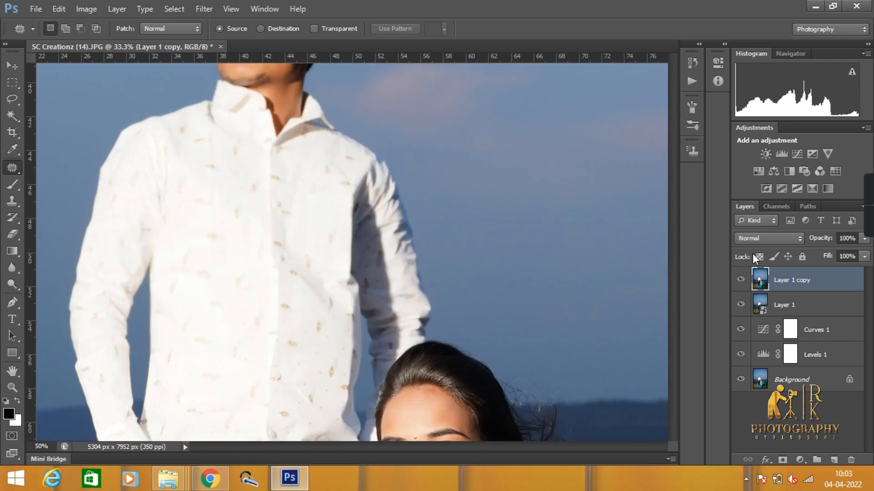
pyautogui.moveTo(674, 257)
pyautogui.mouseDown()
pyautogui.moveTo(672, 208)
pyautogui.moveTo(673, 222)
pyautogui.moveTo(700, 241)
pyautogui.mouseUp()
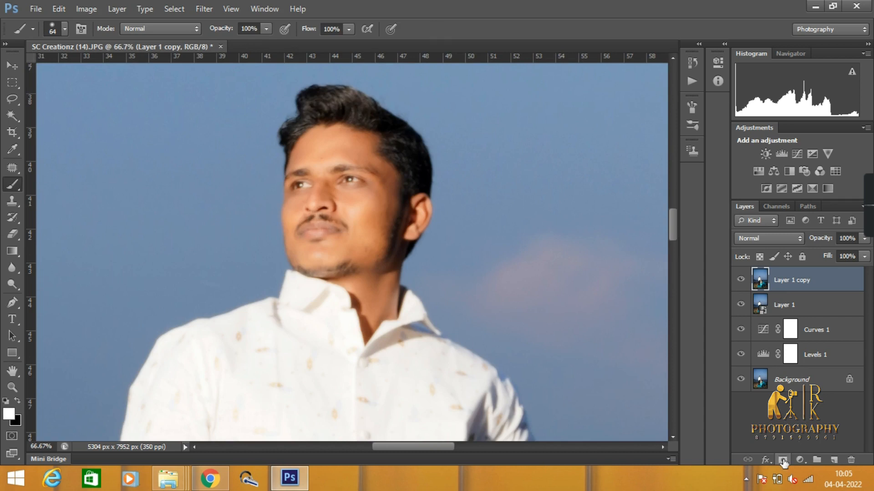
pyautogui.keyDown('alt'); pyautogui.click(783, 461); pyautogui.keyUp('alt')
pyautogui.press('x')
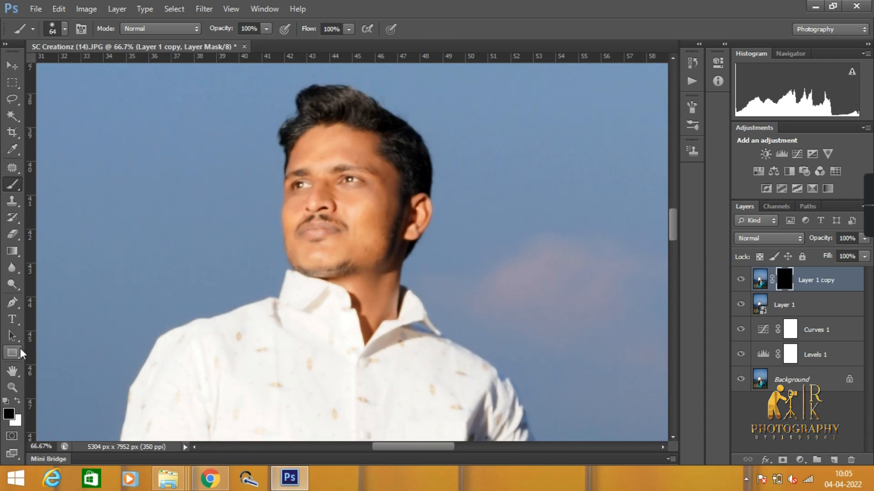
pyautogui.click(17, 401)
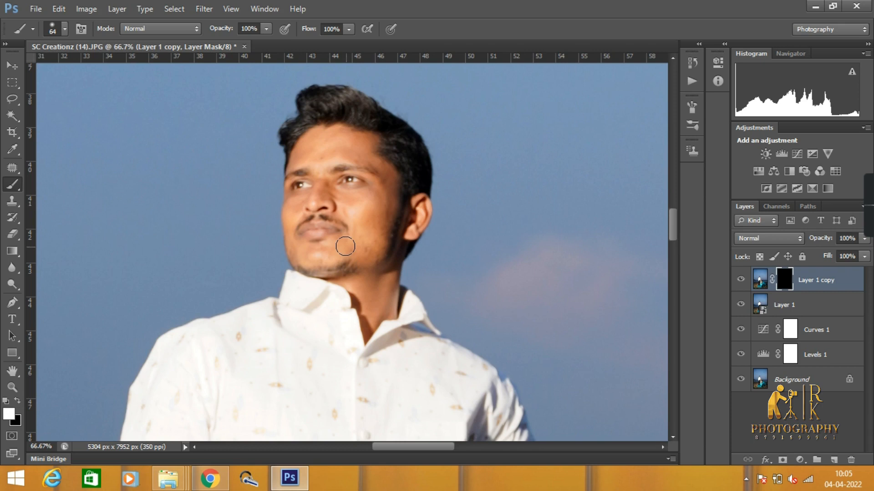
# Paint white on the Layer 1 copy mask over the man's cheeks, nose and chin with 64 px and 31 px soft brushes.
pyautogui.scroll(3, 345, 246)
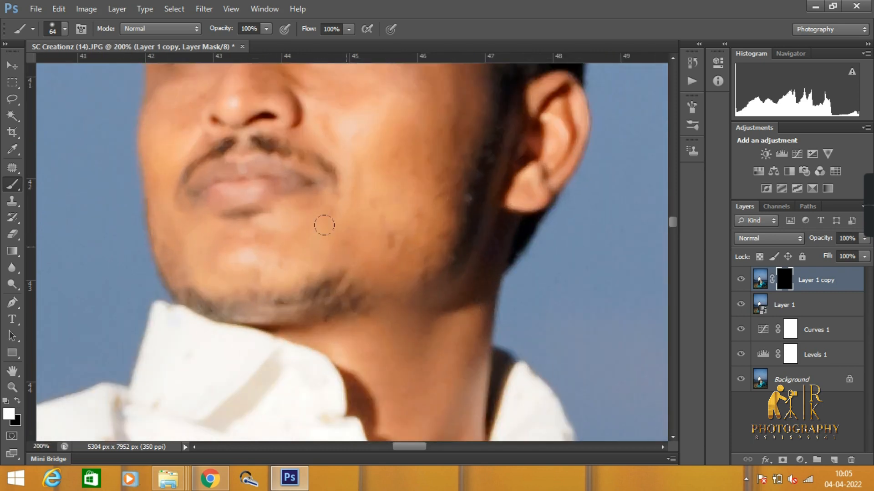
pyautogui.moveTo(673, 223); pyautogui.dragTo(673, 216)
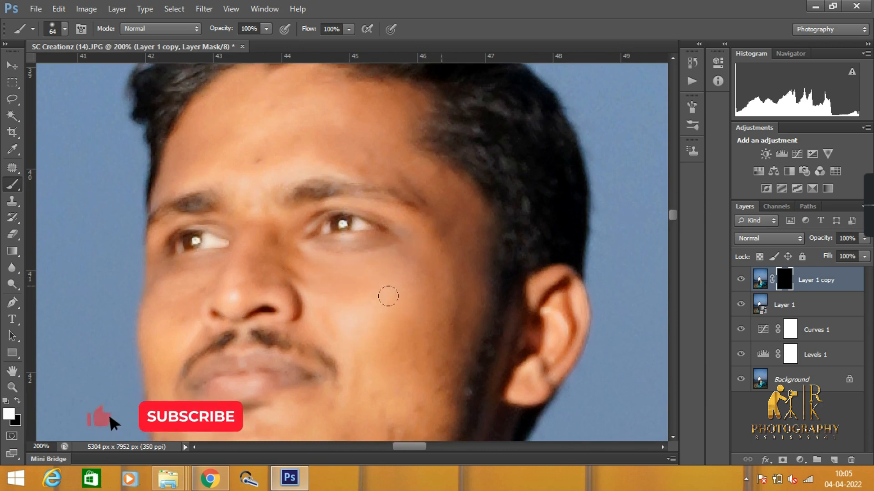
pyautogui.moveTo(672, 214); pyautogui.dragTo(673, 224)
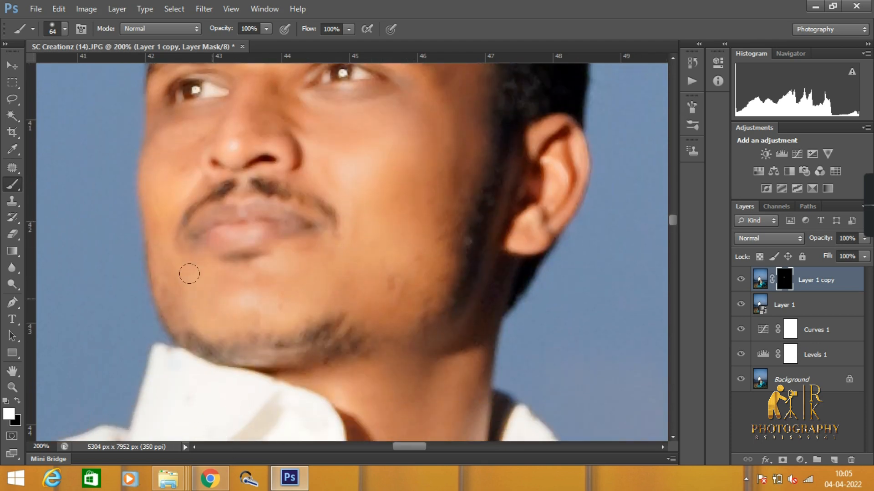
pyautogui.rightClick(170, 122)
pyautogui.moveTo(241, 173); pyautogui.dragTo(225, 173)
pyautogui.press('Return')
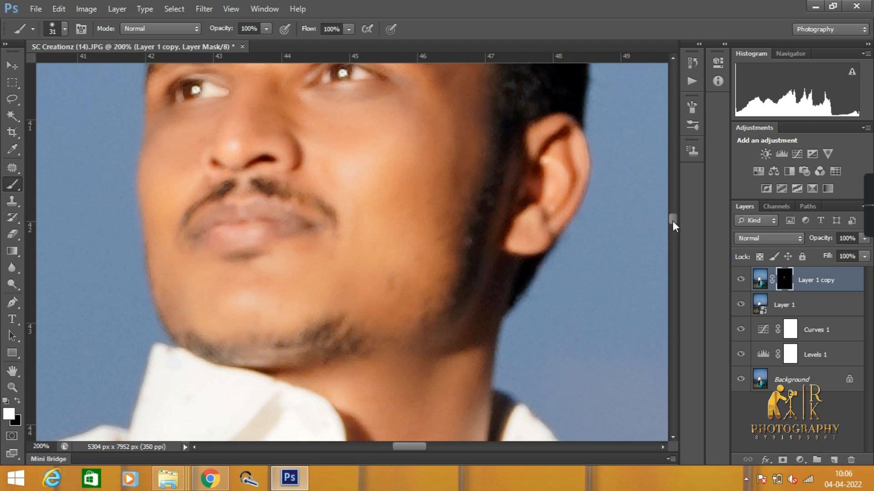
# Reveal the smoothing on the man's forehead by painting the mask with a 48 px soft brush.
pyautogui.moveTo(671, 221); pyautogui.dragTo(670, 214)
pyautogui.rightClick(303, 219)
pyautogui.click(355, 254)
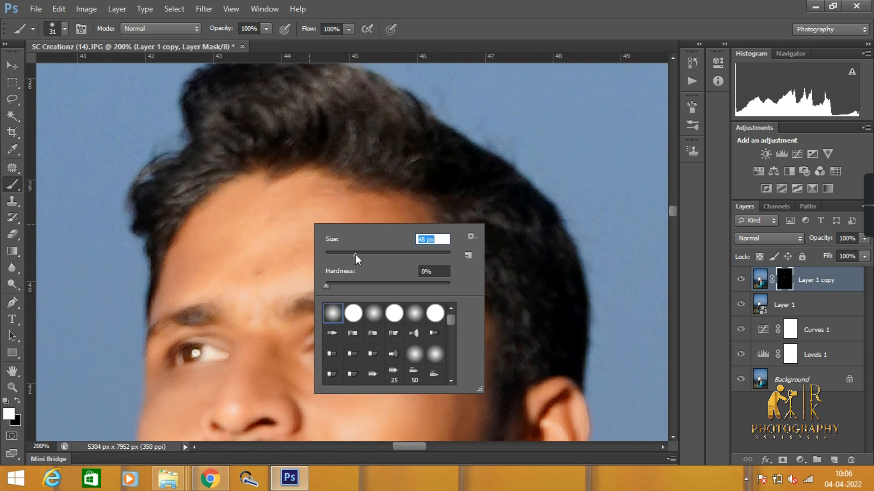
pyautogui.press('Return')
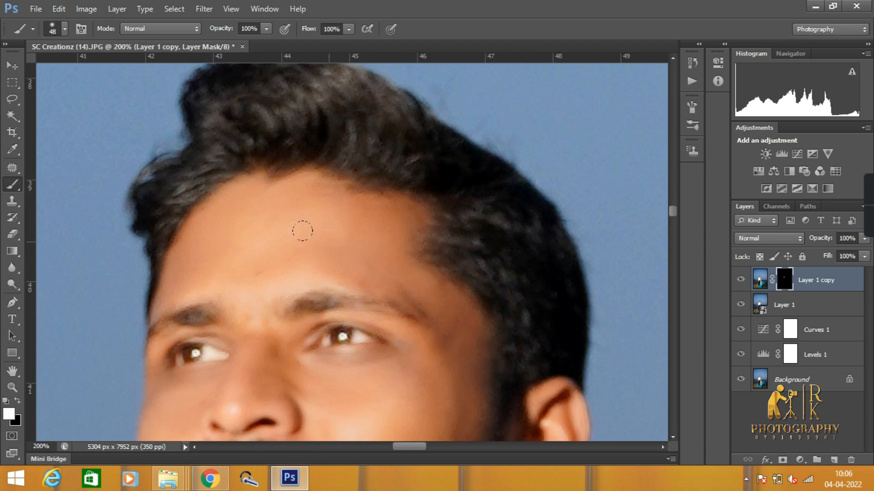
# Paint the mask over the man's hand at the trouser pocket to reveal the smoothed skin.
pyautogui.hotkey('ctrl', '-')
pyautogui.hotkey('ctrl', '-')
pyautogui.hotkey('ctrl', '-')
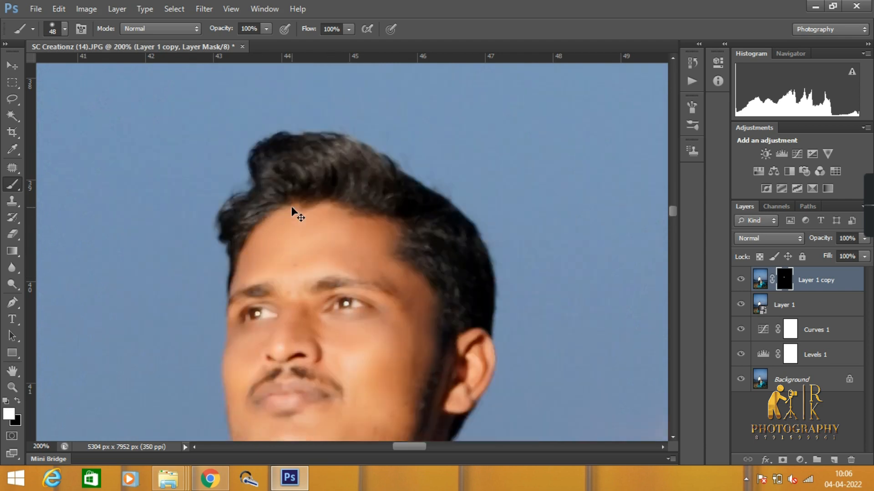
pyautogui.hotkey('ctrl', '+')
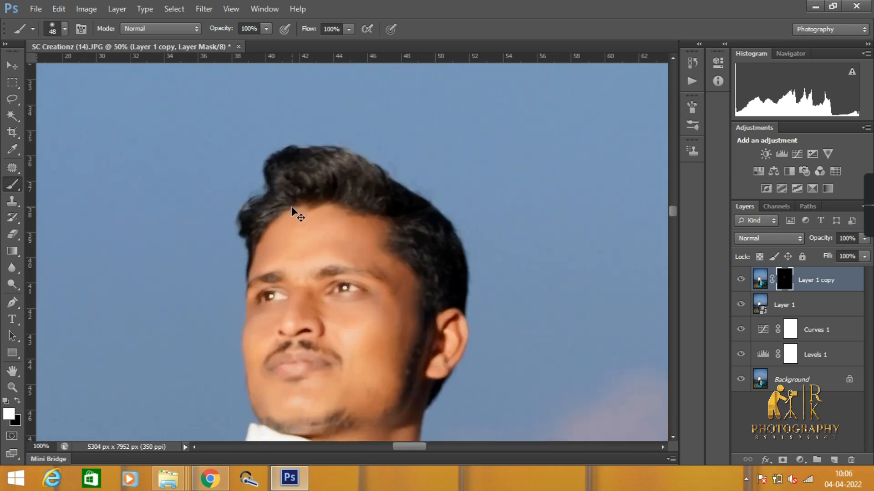
pyautogui.hotkey('ctrl', '-')
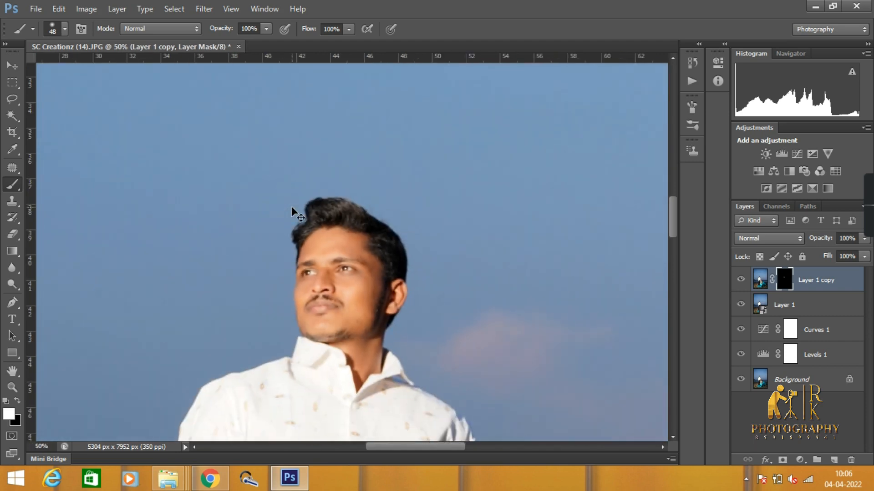
pyautogui.hotkey('ctrl', '-')
pyautogui.hotkey('ctrl', '-')
pyautogui.hotkey('ctrl', '-')
pyautogui.hotkey('ctrl', '-')
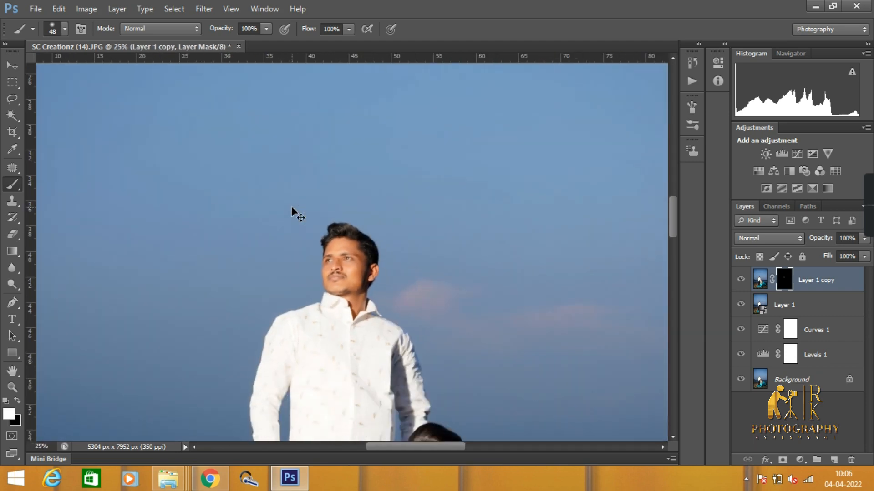
pyautogui.scroll(-5, 676, 252)
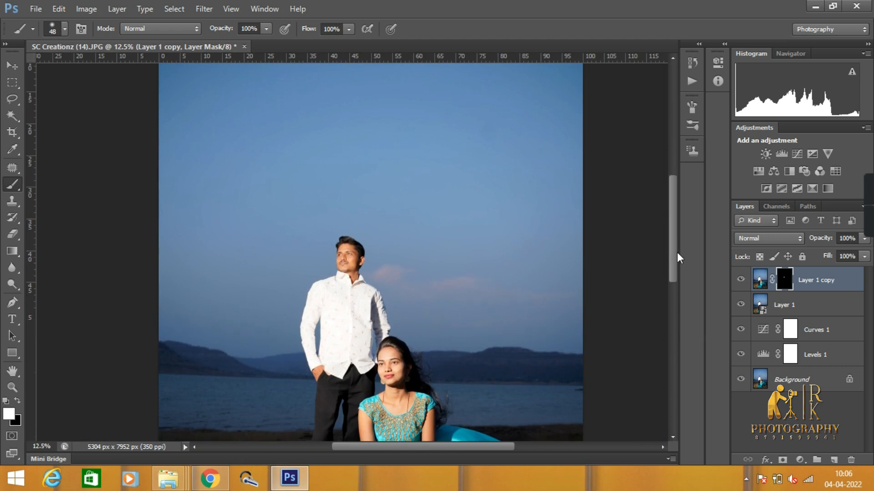
pyautogui.hotkey('ctrl', '+')
pyautogui.hotkey('ctrl', '+')
pyautogui.hotkey('ctrl', '+')
pyautogui.hotkey('ctrl', '+')
pyautogui.hotkey('ctrl', '+')
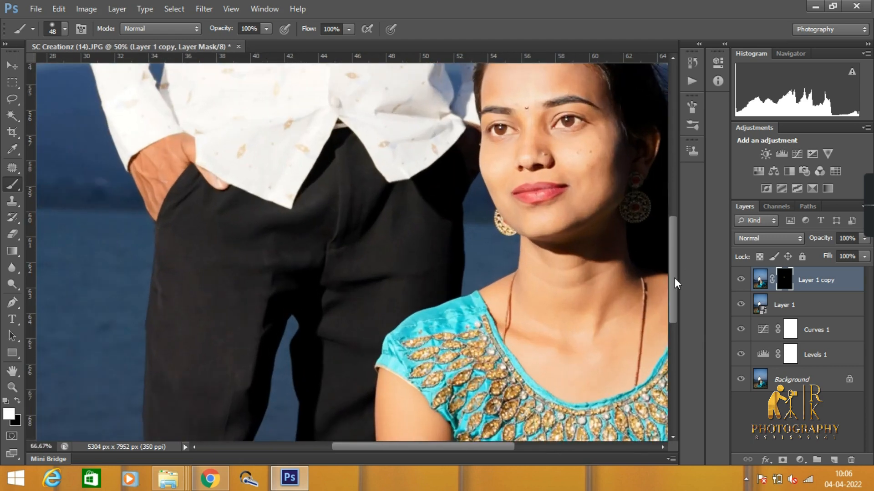
pyautogui.hotkey('ctrl', '+')
pyautogui.moveTo(421, 449); pyautogui.dragTo(390, 455)
pyautogui.moveTo(214, 115)
pyautogui.mouseDown()
pyautogui.moveTo(237, 117)
pyautogui.moveTo(260, 90)
pyautogui.moveTo(274, 96)
pyautogui.moveTo(273, 115)
pyautogui.moveTo(258, 118)
pyautogui.moveTo(231, 166)
pyautogui.moveTo(205, 132)
pyautogui.moveTo(228, 182)
pyautogui.mouseUp()
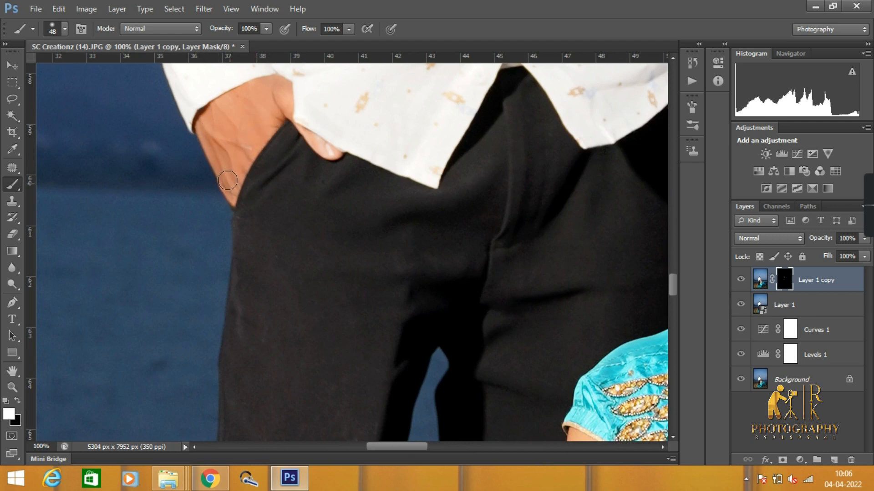
# Set the brush size to 85 px and paint the mask over the woman's forehead.
pyautogui.moveTo(405, 451); pyautogui.dragTo(432, 449)
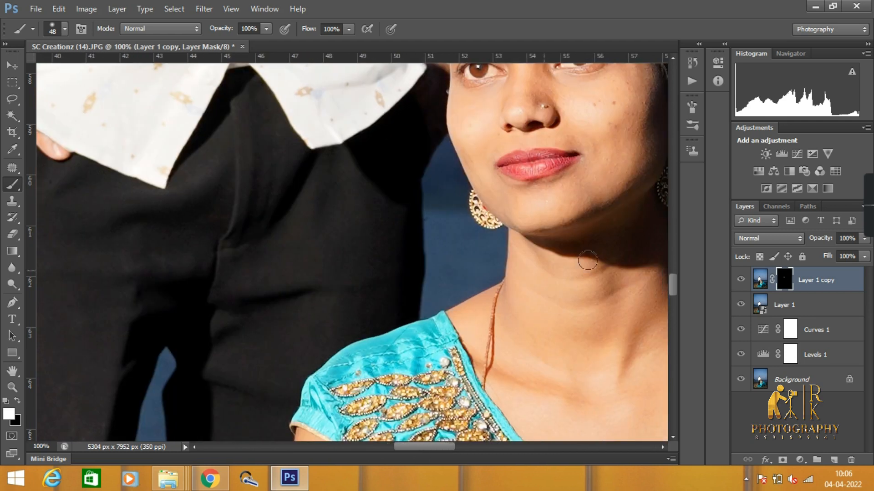
pyautogui.moveTo(673, 277); pyautogui.dragTo(674, 262)
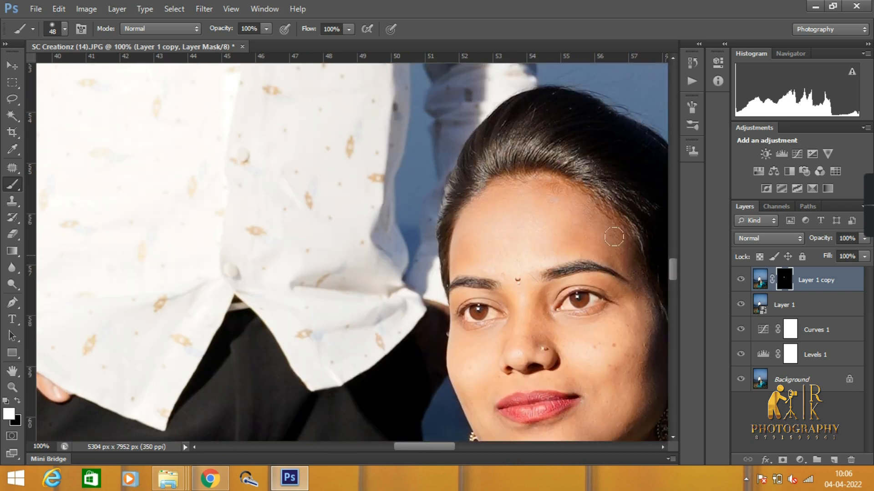
pyautogui.rightClick(523, 205)
pyautogui.write('85')
pyautogui.press('Return')
# Paint the mask over the woman's nose, cheeks and chin with a 52 px soft brush.
pyautogui.rightClick(515, 298)
pyautogui.moveTo(572, 324); pyautogui.dragTo(521, 321)
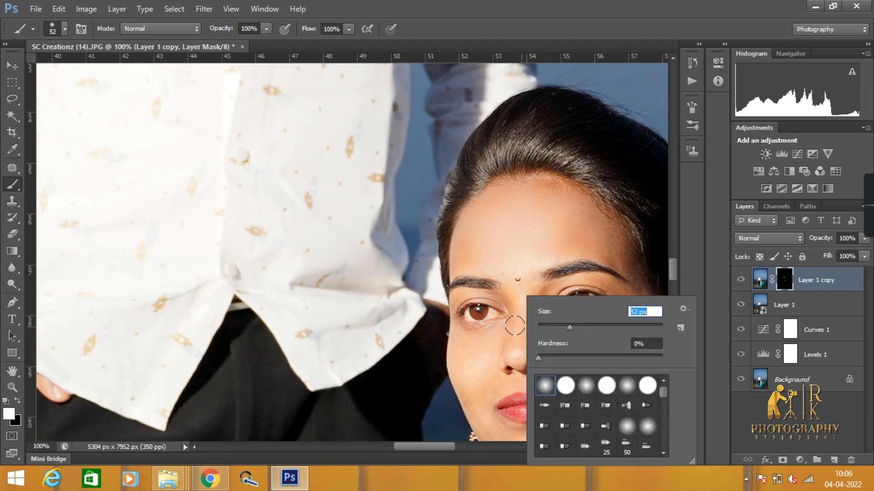
pyautogui.press('Return')
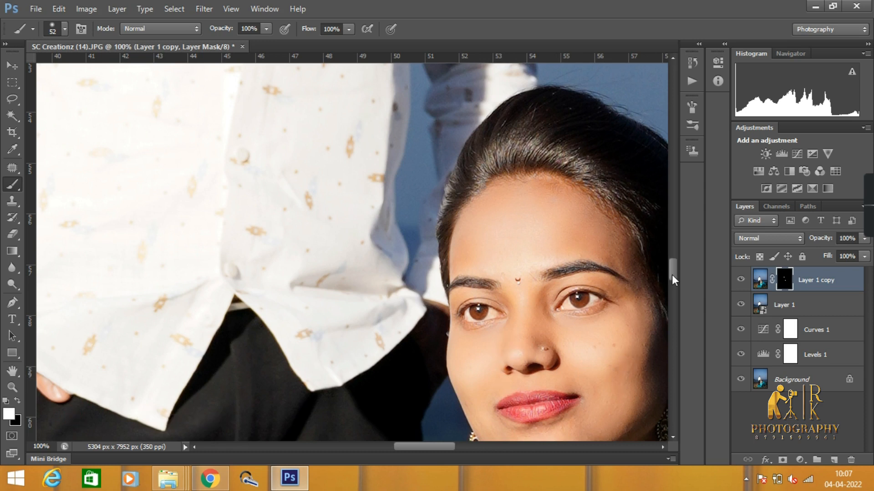
pyautogui.scroll(-3, 655, 280)
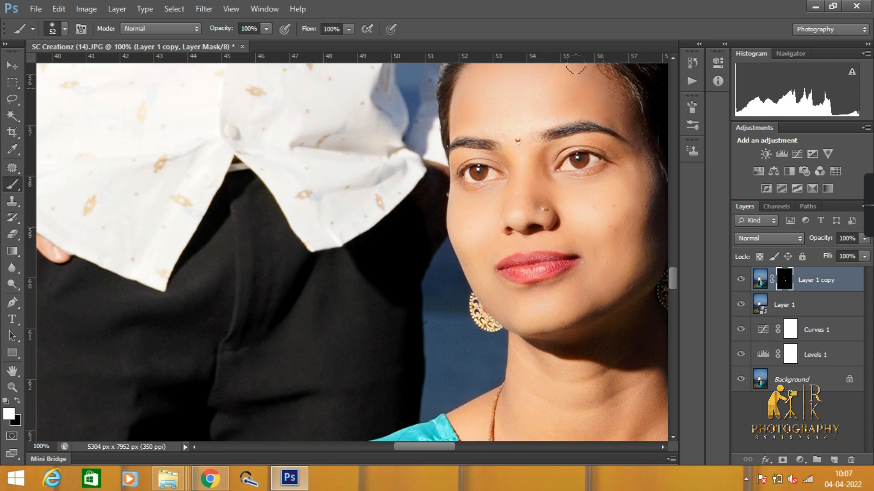
# Refine the mask around the woman's facial features and lips with a 28 px brush, switching between white and black.
pyautogui.rightClick(626, 158)
pyautogui.write('28')
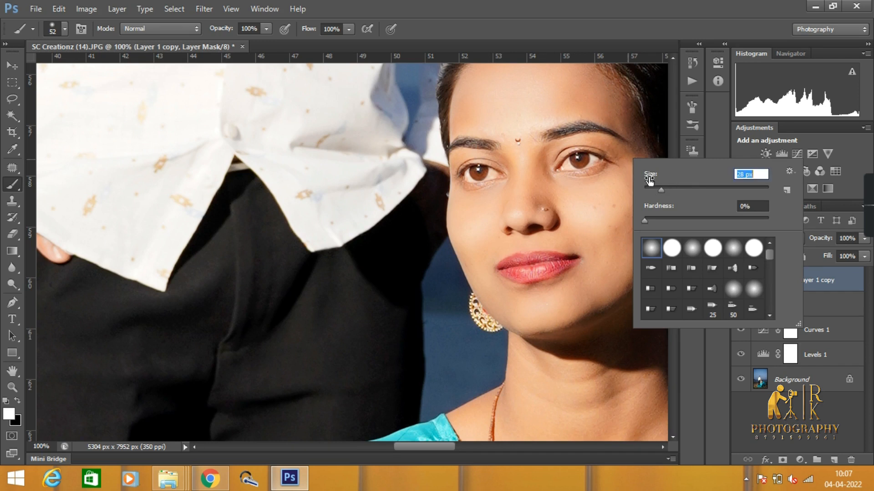
pyautogui.press('Return')
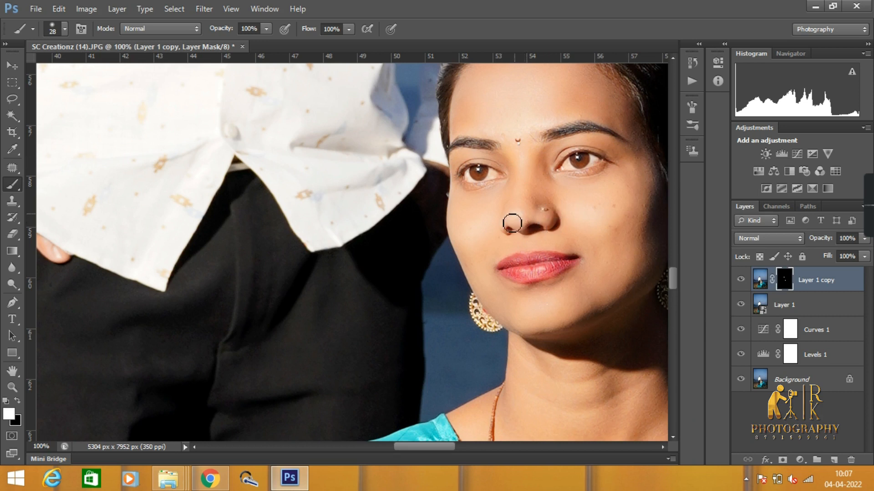
pyautogui.press('x')
pyautogui.press('x')
pyautogui.moveTo(556, 268)
pyautogui.mouseDown()
pyautogui.moveTo(514, 274)
pyautogui.moveTo(528, 263)
pyautogui.moveTo(558, 271)
pyautogui.mouseUp()
pyautogui.press('x')
# Paint white on the mask over the woman's neck, shoulders and upper chest with a 112 px brush.
pyautogui.moveTo(675, 272)
pyautogui.mouseDown()
pyautogui.moveTo(641, 301)
pyautogui.moveTo(663, 303)
pyautogui.mouseUp()
pyautogui.press('x')
pyautogui.rightClick(589, 275)
pyautogui.press('Return')
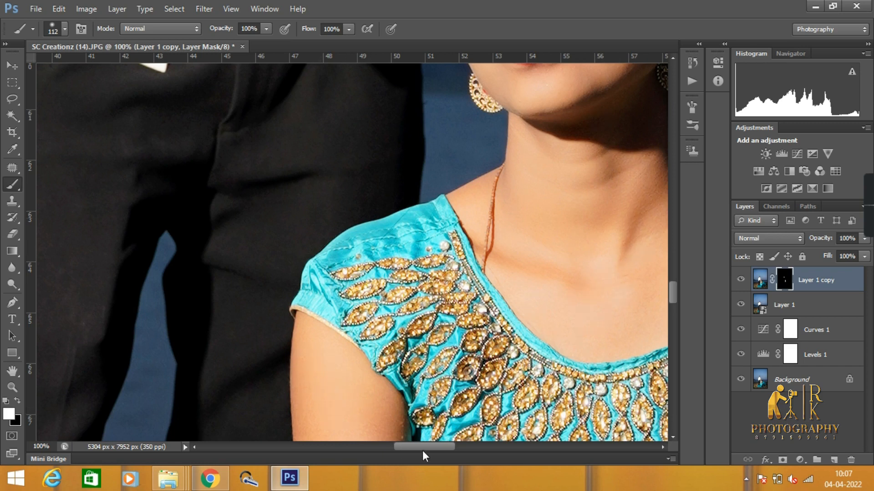
pyautogui.moveTo(423, 447); pyautogui.dragTo(437, 448)
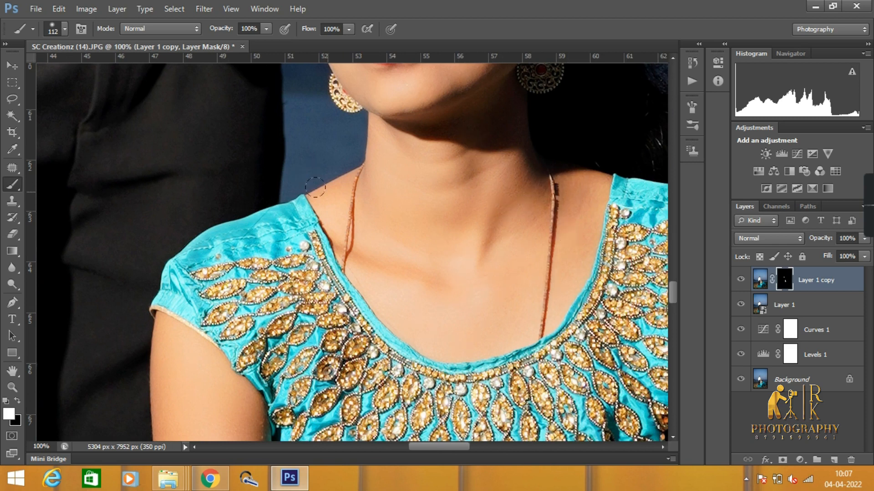
# Paint the mask over the woman's arm beside the man with the 112 px brush and over her hands with a 65 px brush.
pyautogui.moveTo(668, 291); pyautogui.dragTo(672, 313)
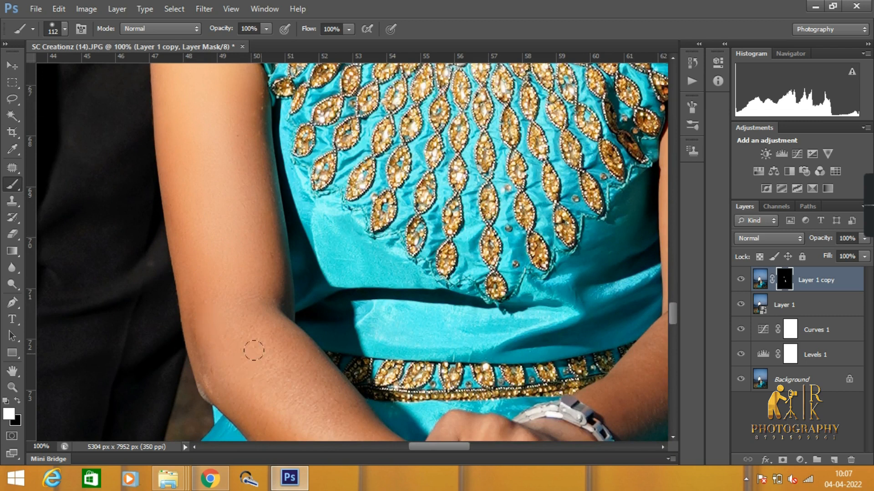
pyautogui.moveTo(674, 309); pyautogui.dragTo(678, 326)
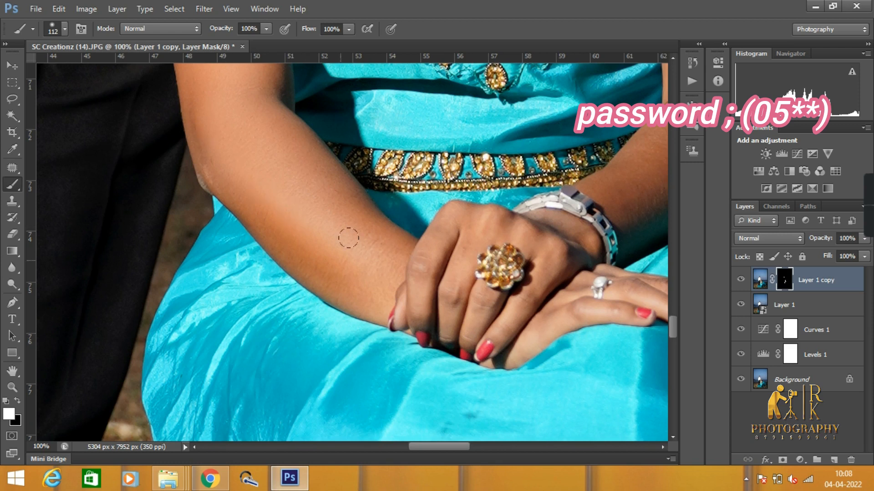
pyautogui.rightClick(449, 200)
pyautogui.write('65')
pyautogui.press('Return')
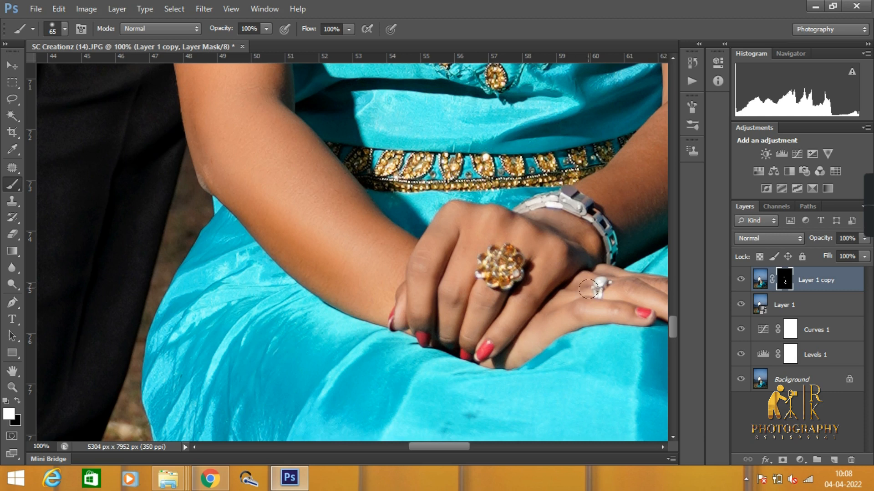
# Enlarge the brush to 106 px and paint the mask over the woman's other arm, from wrist to sleeve.
pyautogui.moveTo(670, 337); pyautogui.dragTo(673, 324)
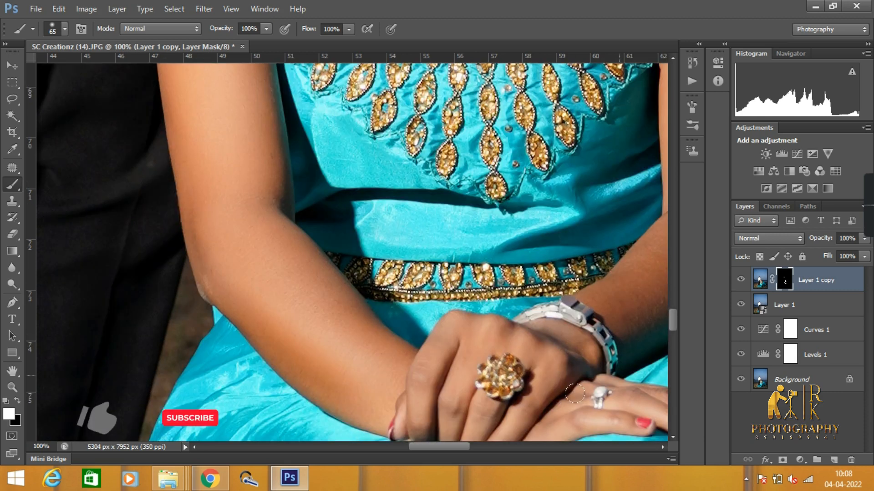
pyautogui.moveTo(465, 437); pyautogui.dragTo(488, 435)
pyautogui.rightClick(480, 217)
pyautogui.moveTo(532, 256); pyautogui.dragTo(571, 269)
pyautogui.press('Return')
pyautogui.rightClick(479, 235)
pyautogui.press('Return')
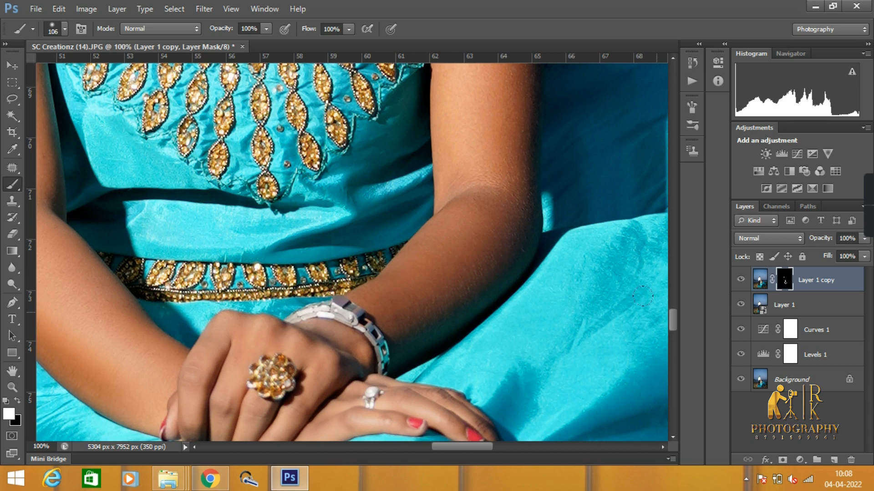
pyautogui.moveTo(673, 310); pyautogui.dragTo(673, 304)
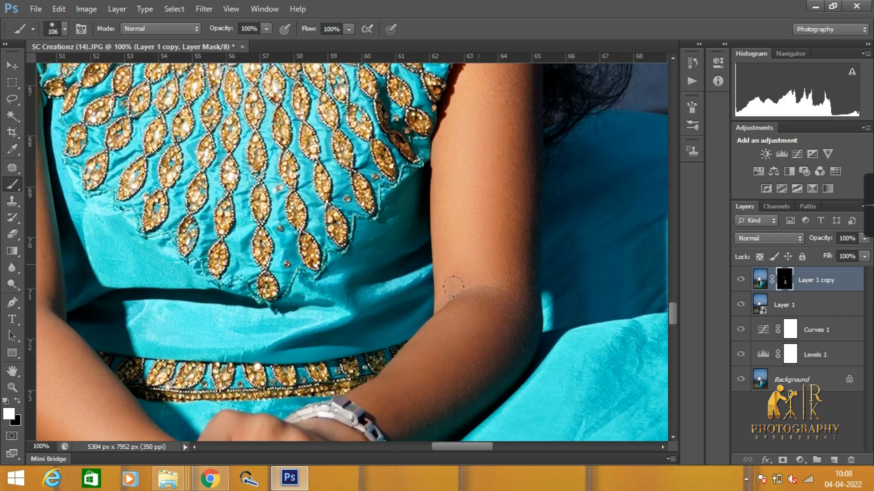
pyautogui.moveTo(672, 315); pyautogui.dragTo(668, 294)
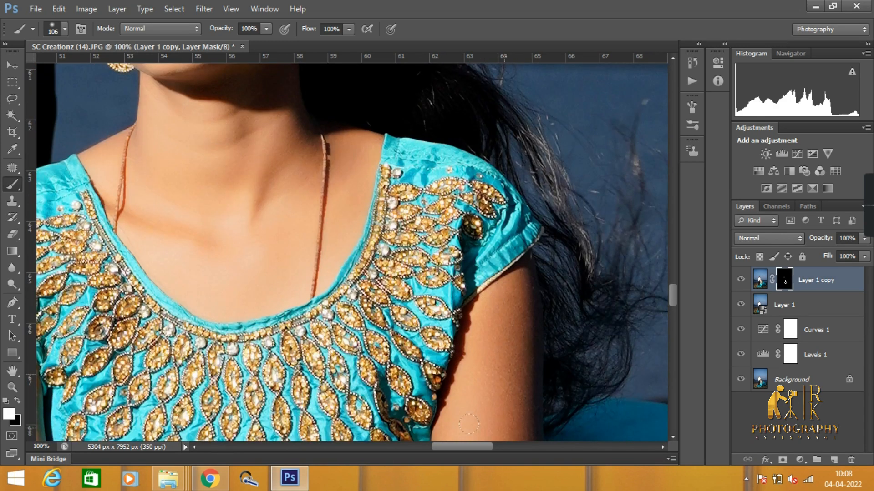
# Review the retouched skin across the whole photo and convert the masked Layer 1 copy to a smart object.
pyautogui.scroll(-5, 388, 411)
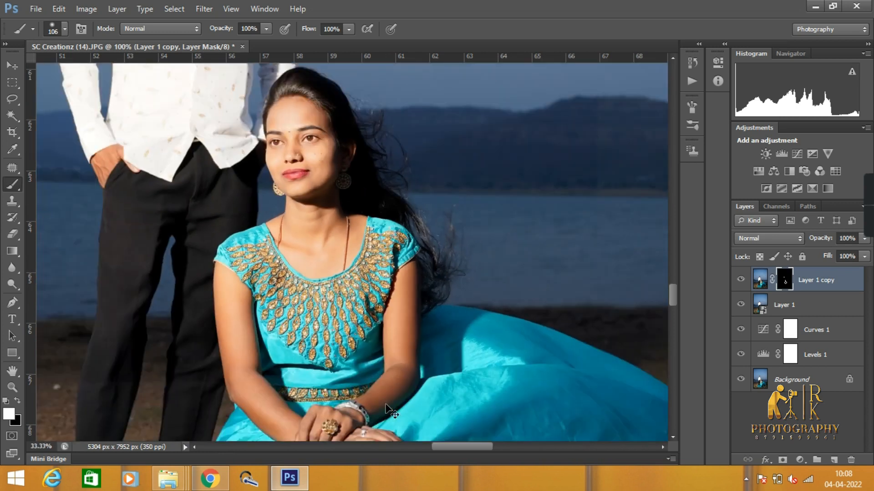
pyautogui.scroll(-2, 388, 411)
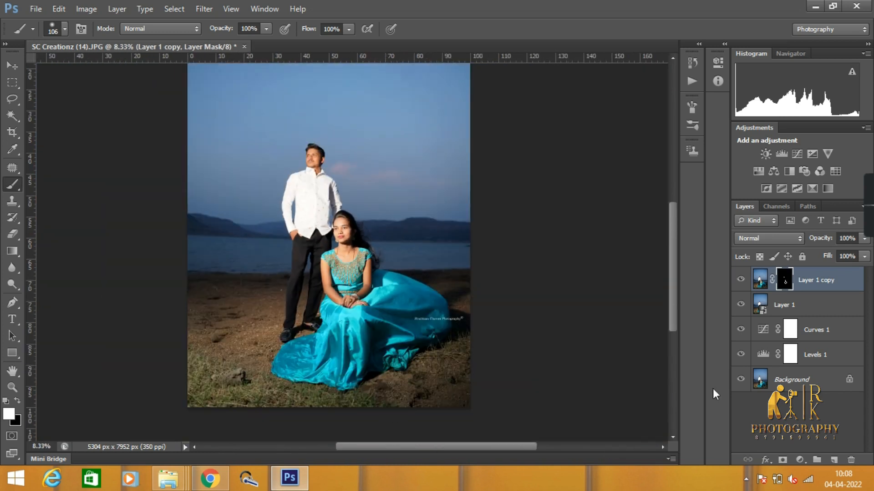
pyautogui.hotkey('ctrl', '+')
pyautogui.hotkey('ctrl', '+')
pyautogui.hotkey('ctrl', '+')
pyautogui.hotkey('ctrl', '+')
pyautogui.hotkey('ctrl', '+')
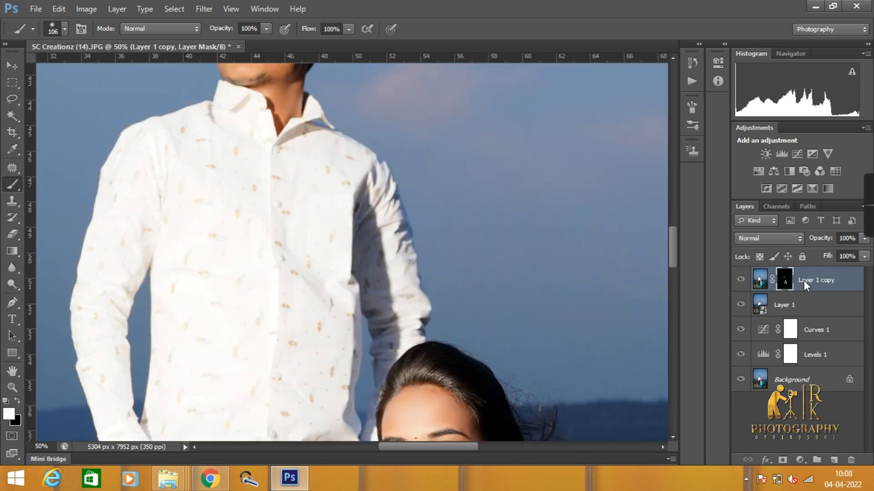
pyautogui.rightClick(804, 280)
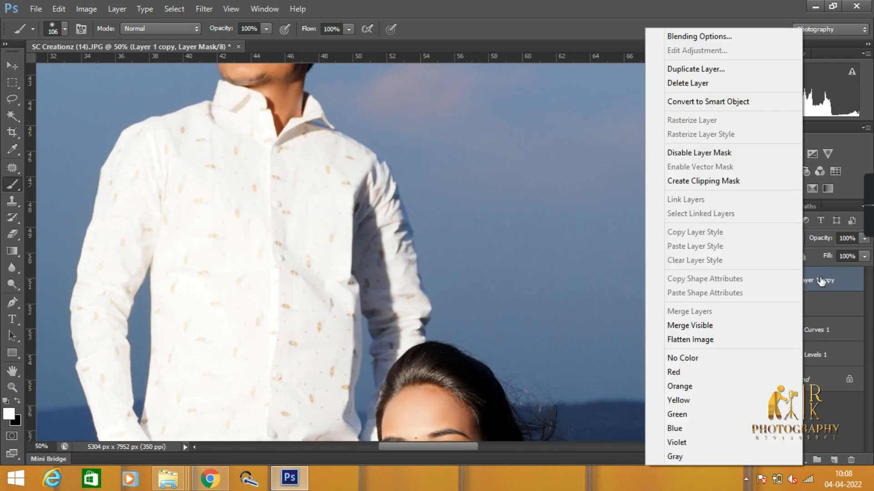
pyautogui.rightClick(815, 278)
pyautogui.rightClick(815, 278)
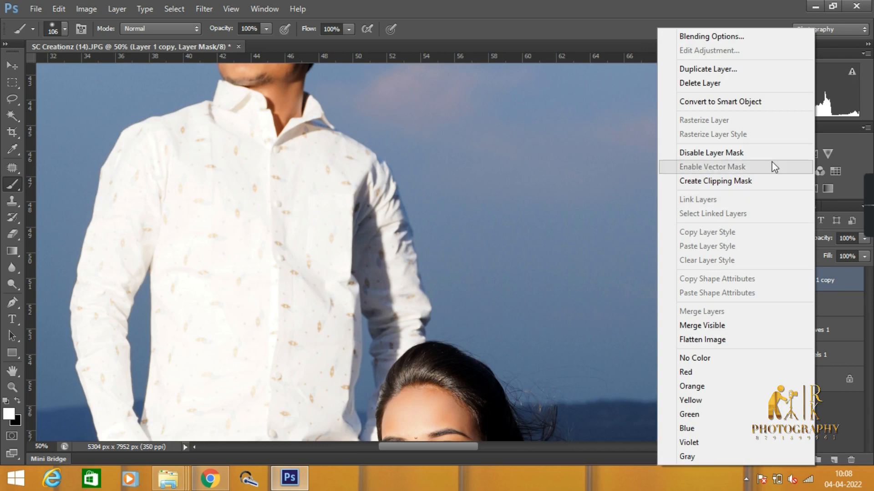
pyautogui.click(772, 103)
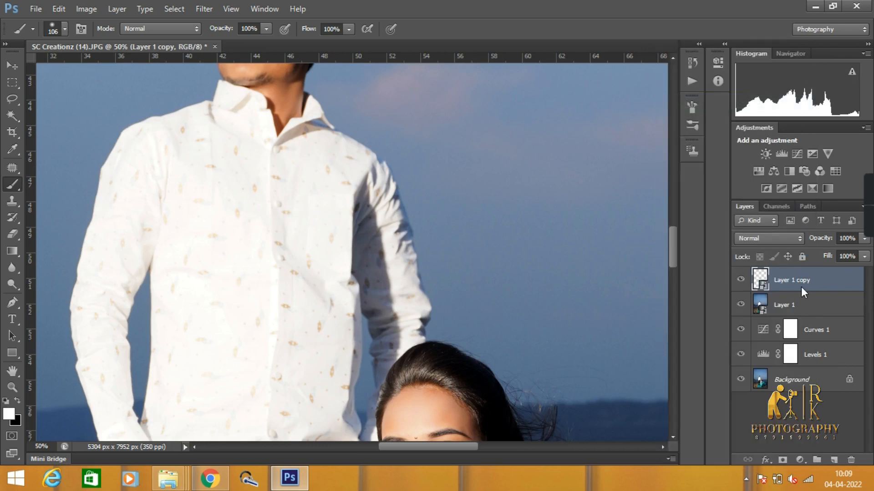
# Merge the Layer 1 copy smart object with Layer 1 into a single layer.
pyautogui.moveTo(672, 257); pyautogui.dragTo(673, 243)
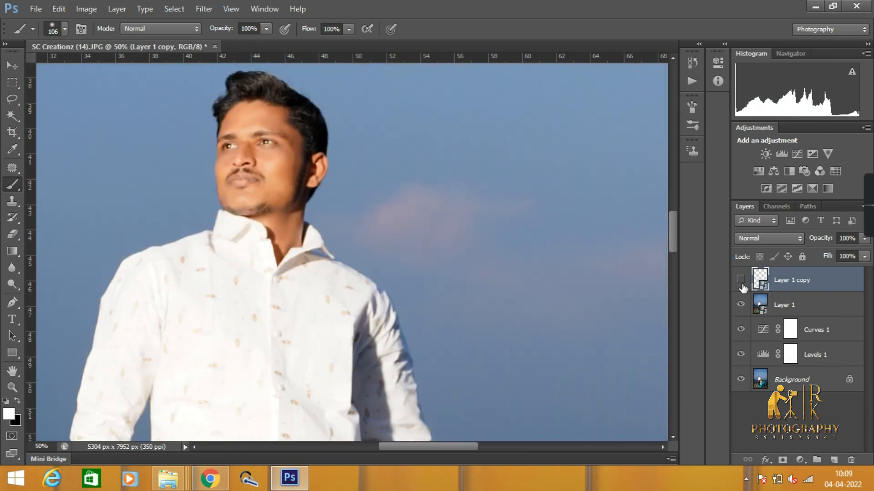
pyautogui.keyDown('shift'); pyautogui.click(802, 308); pyautogui.keyUp('shift')
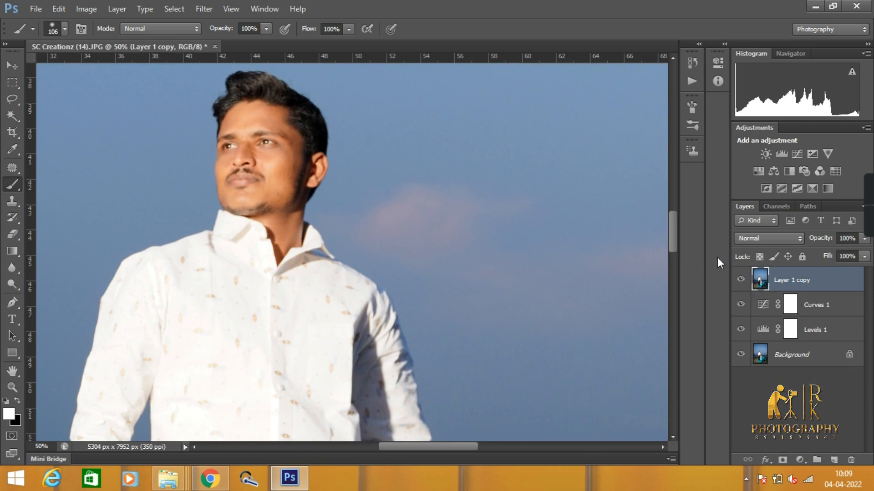
pyautogui.moveTo(673, 236); pyautogui.dragTo(672, 241)
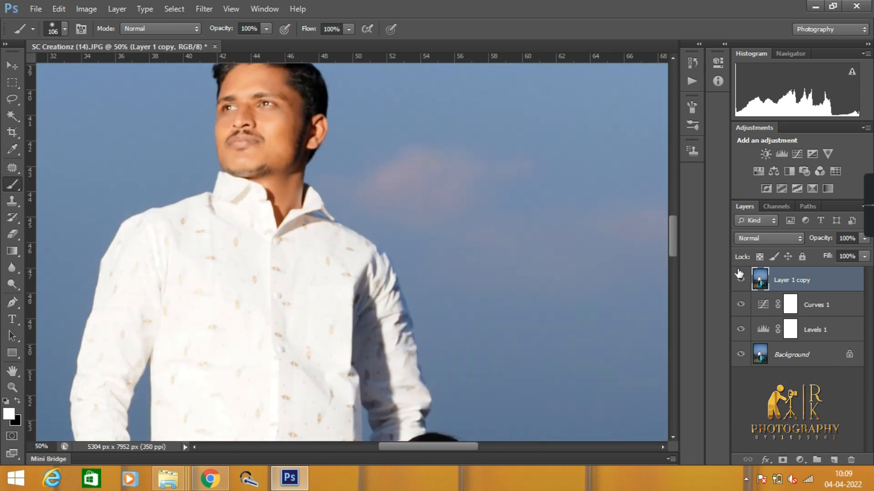
# Patch the dark spot on the woman's cheek below her eye with clean skin nearby.
pyautogui.scroll(-1, 677, 263)
pyautogui.scroll(-10, 676, 269)
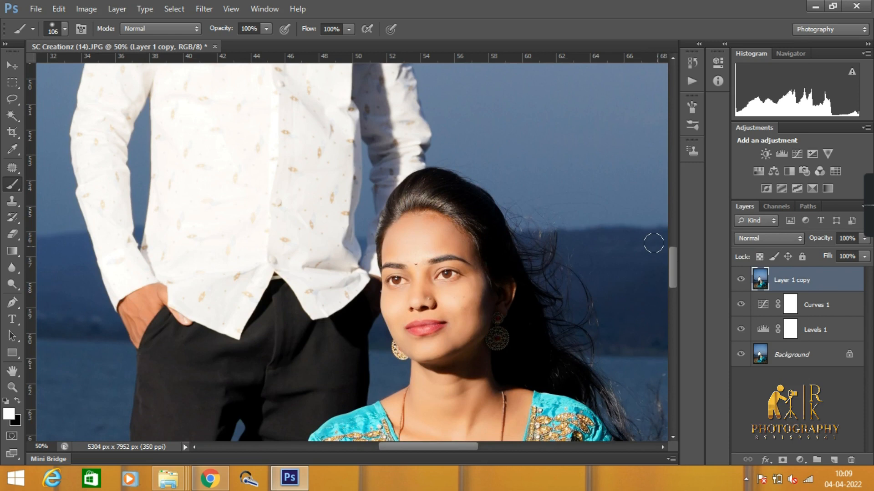
pyautogui.hotkey('ctrl', '+')
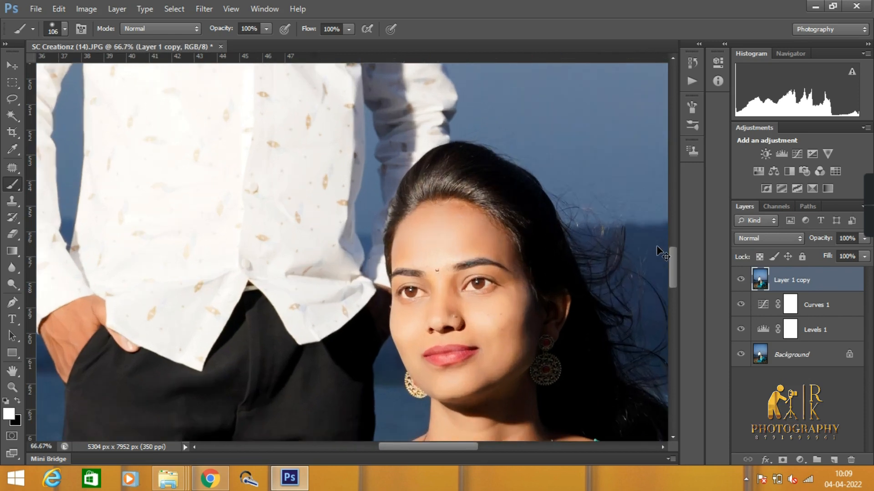
pyautogui.hotkey('ctrl', '+')
pyautogui.hotkey('ctrl', '+')
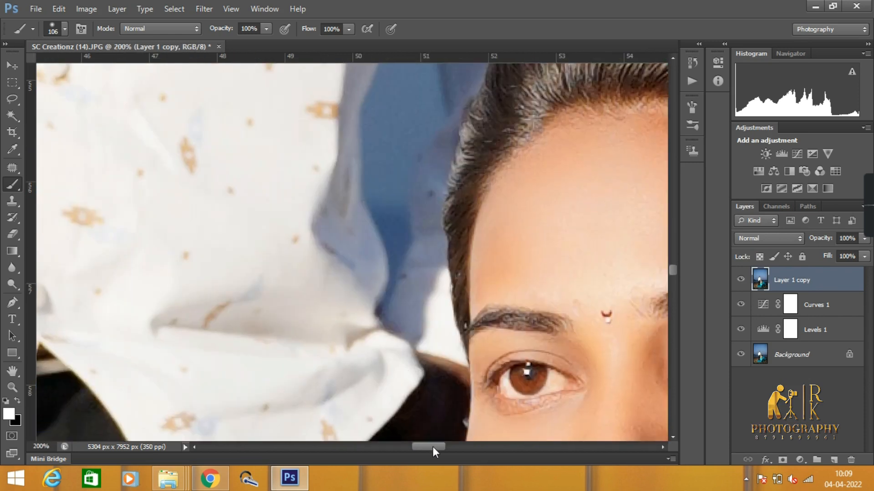
pyautogui.moveTo(433, 448); pyautogui.dragTo(449, 447)
pyautogui.moveTo(673, 270); pyautogui.dragTo(673, 275)
pyautogui.click(12, 168)
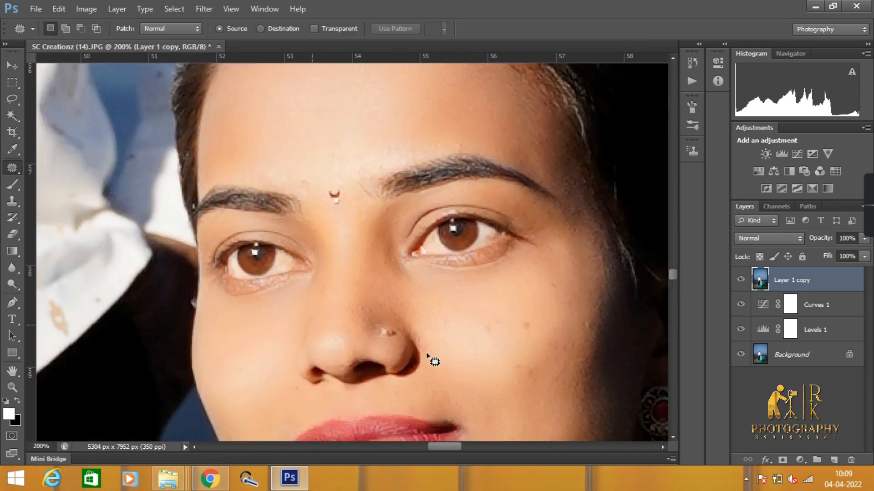
pyautogui.moveTo(528, 321)
pyautogui.mouseDown()
pyautogui.moveTo(537, 324)
pyautogui.moveTo(489, 332)
pyautogui.mouseUp()
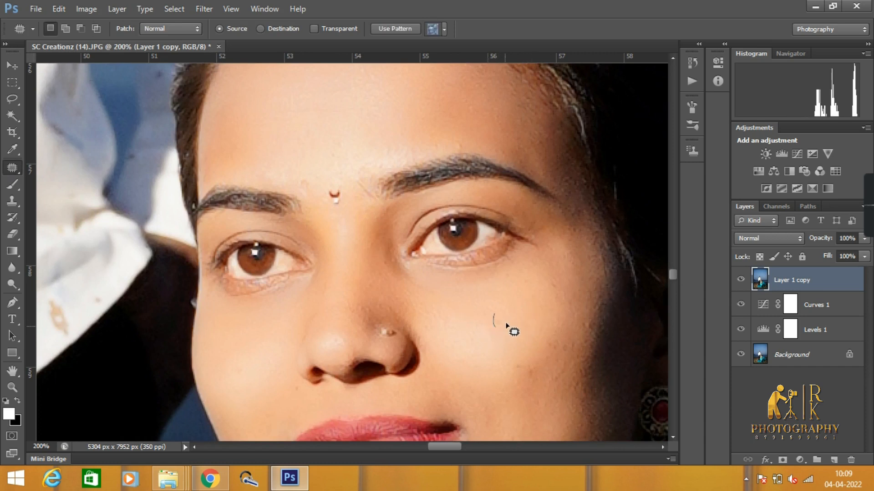
# Patch the remaining small blemishes on the woman's outer cheek with nearby clean skin and clear the selection.
pyautogui.moveTo(551, 281)
pyautogui.mouseDown()
pyautogui.moveTo(554, 289)
pyautogui.moveTo(542, 287)
pyautogui.mouseUp()
pyautogui.moveTo(564, 334)
pyautogui.mouseDown()
pyautogui.moveTo(552, 345)
pyautogui.moveTo(527, 344)
pyautogui.mouseUp()
pyautogui.moveTo(560, 296)
pyautogui.mouseDown()
pyautogui.moveTo(562, 307)
pyautogui.moveTo(557, 300)
pyautogui.moveTo(533, 312)
pyautogui.moveTo(593, 333)
pyautogui.mouseUp()
pyautogui.moveTo(518, 355)
pyautogui.mouseDown()
pyautogui.moveTo(536, 380)
pyautogui.moveTo(525, 324)
pyautogui.mouseUp()
pyautogui.hotkey('ctrl', '-')
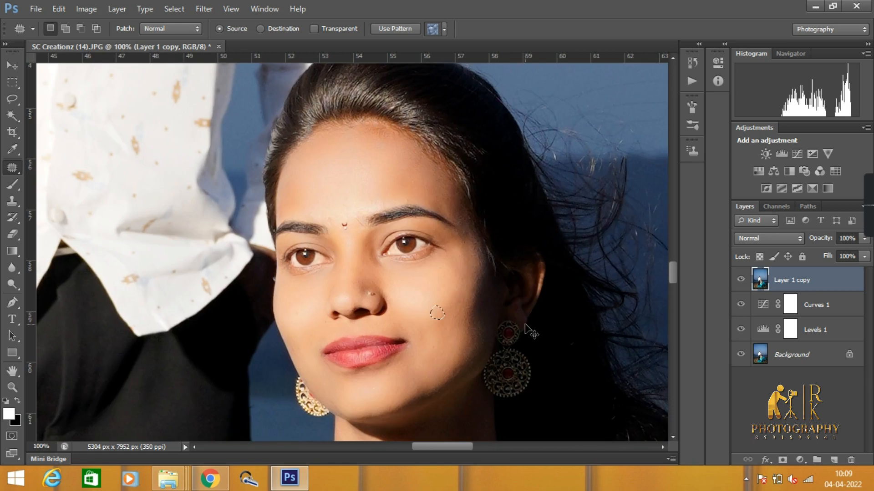
pyautogui.hotkey('ctrl', 'd')
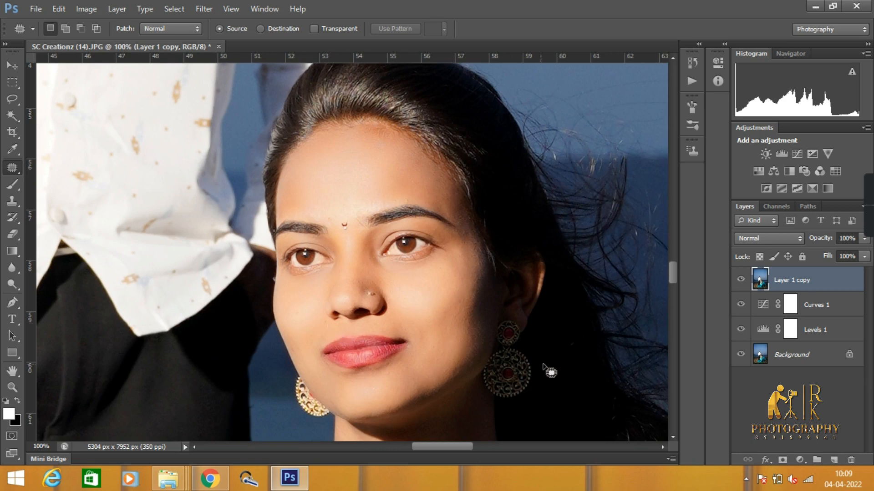
# Review the retouched couple, the dress and the whole photo at lower magnification.
pyautogui.hotkey('ctrl', '-')
pyautogui.hotkey('ctrl', '-')
pyautogui.hotkey('ctrl', '-')
pyautogui.hotkey('ctrl', '-')
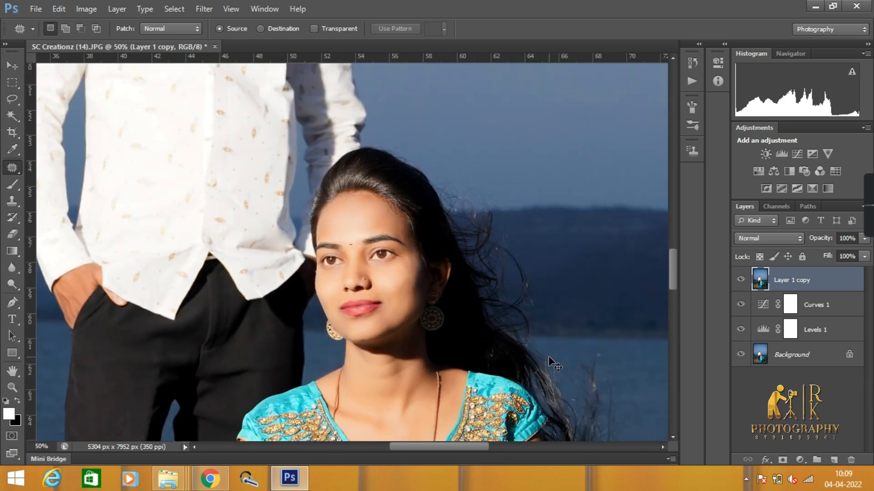
pyautogui.hotkey('ctrl', '-')
pyautogui.hotkey('ctrl', '-')
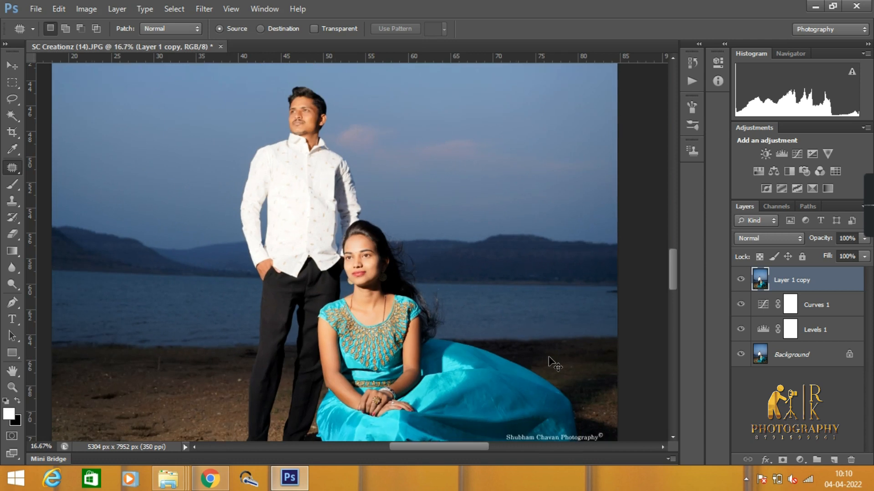
pyautogui.press('m')
pyautogui.scroll(-2, 500, 137)
pyautogui.hscroll(2, 500, 137)
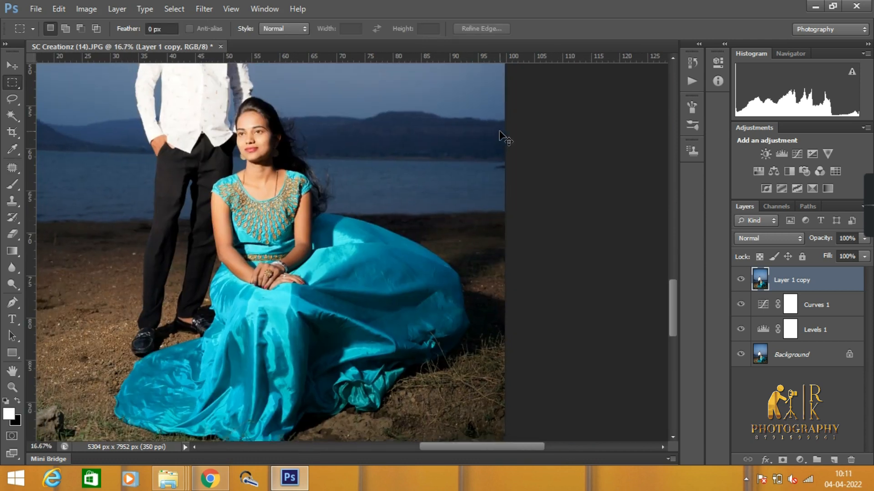
pyautogui.hotkey('ctrl', '-')
pyautogui.hotkey('ctrl', '-')
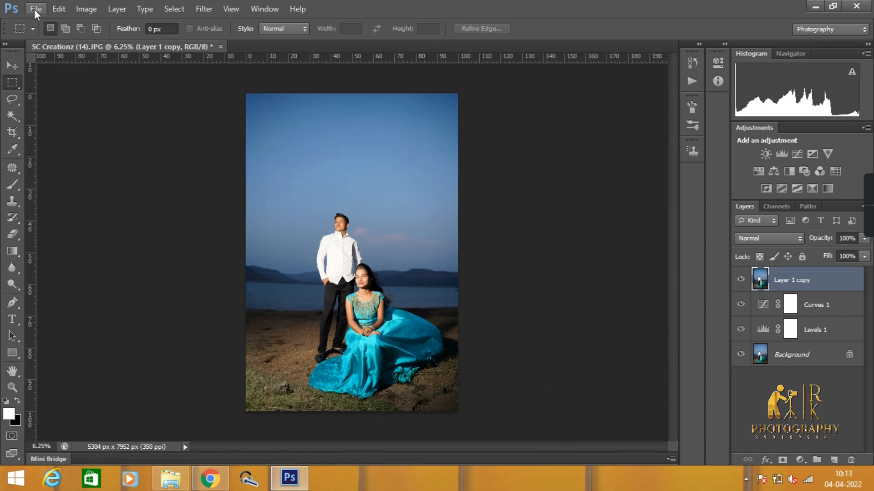
# Start saving a copy of the photo in JPEG format to the editng folder on the desktop.
pyautogui.click(34, 9)
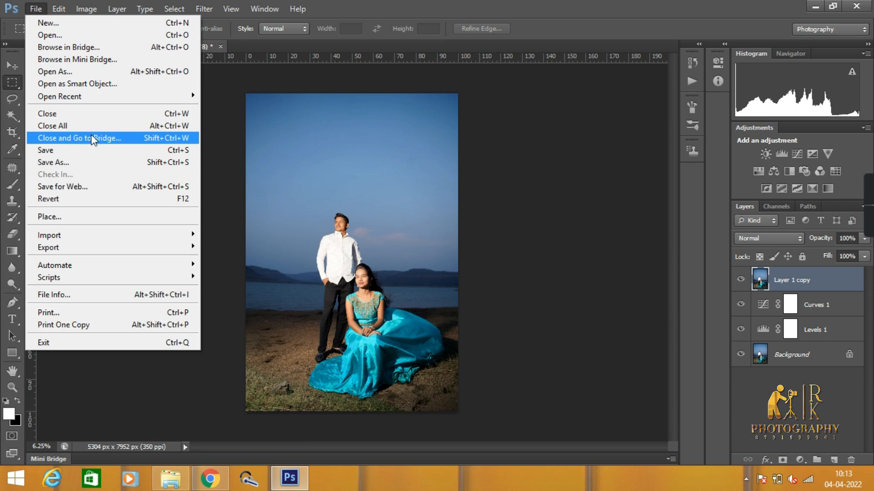
pyautogui.click(95, 160)
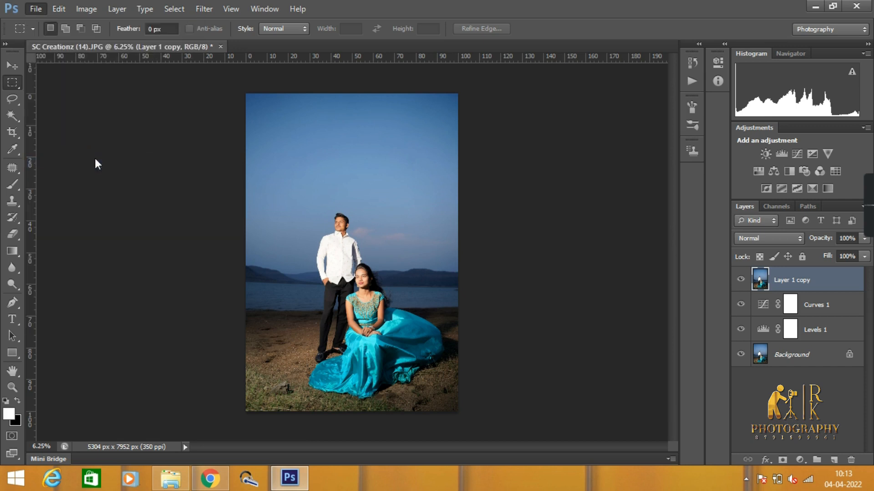
pyautogui.click(255, 308)
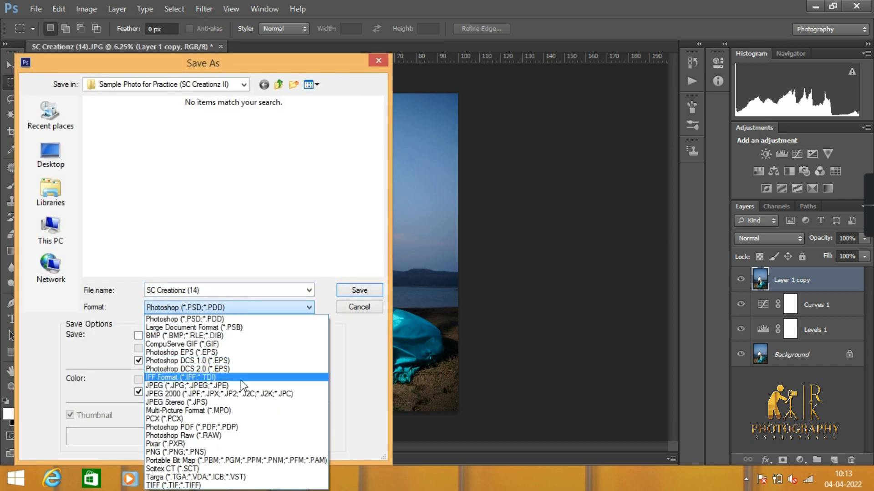
pyautogui.click(236, 379)
pyautogui.click(50, 152)
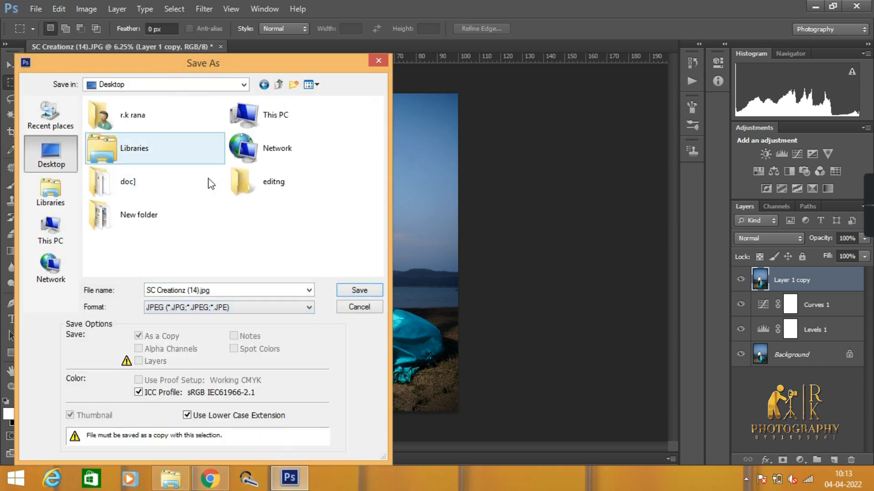
pyautogui.click(276, 187)
pyautogui.doubleClick(276, 188)
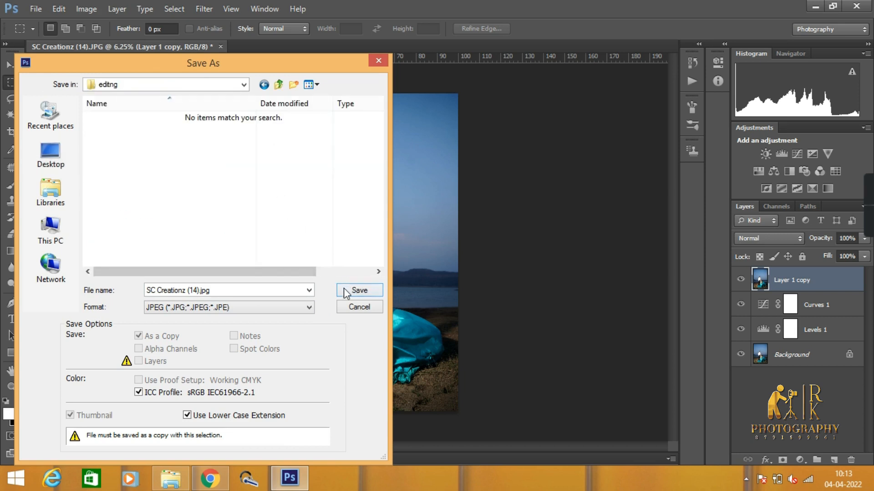
# Name the copy R k photoggraphy1 and save it at JPEG quality 12 (Maximum) with Baseline (Standard) format.
pyautogui.click(234, 291)
pyautogui.write('rk photography1')
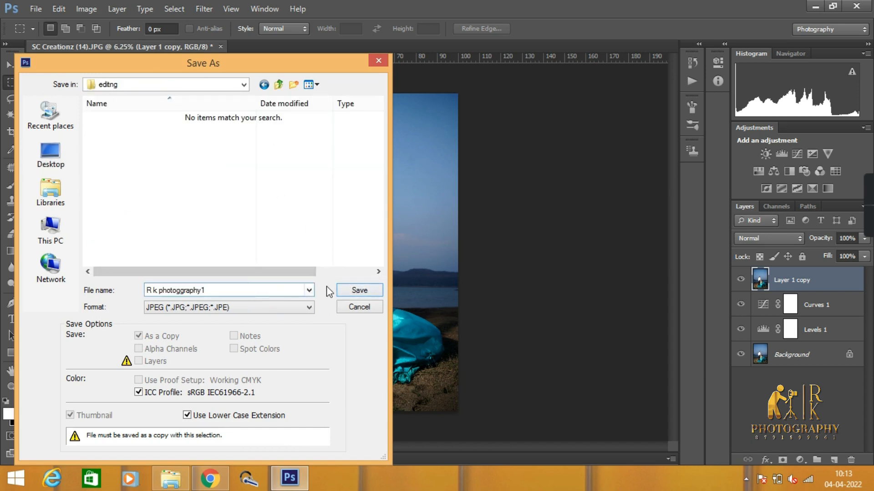
pyautogui.click(359, 290)
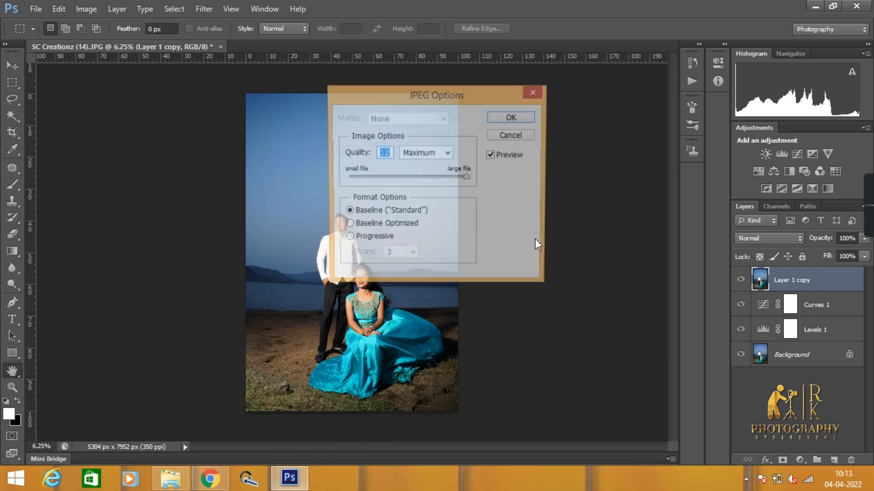
pyautogui.click(513, 119)
# Switch to the editng folder in File Explorer and restore its window to a smaller size over the desktop.
pyautogui.click(291, 479)
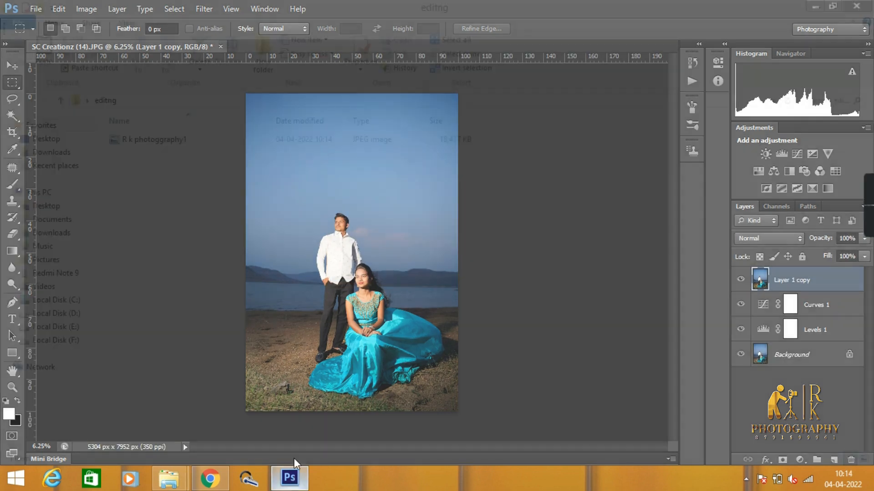
pyautogui.rightClick(244, 141)
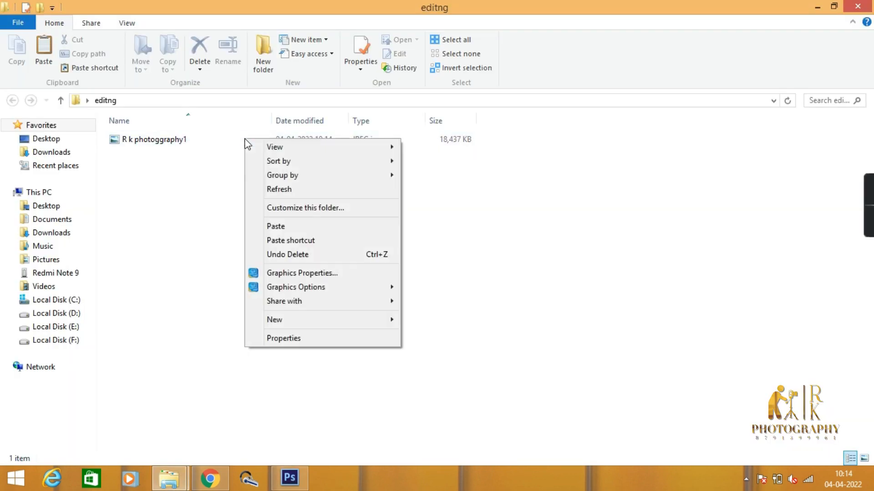
pyautogui.click(226, 292)
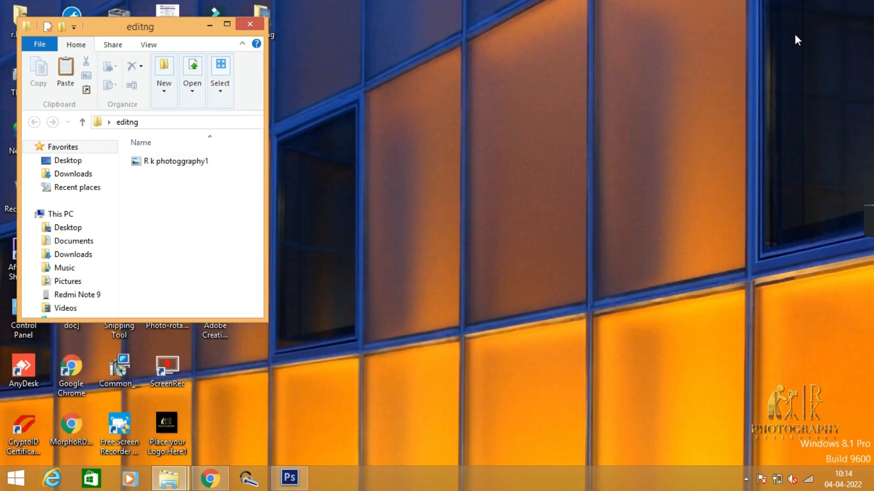
pyautogui.click(834, 6)
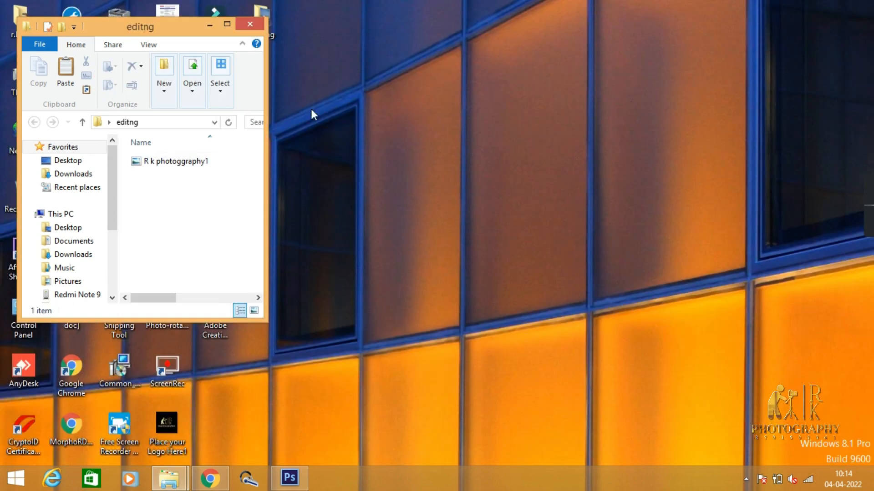
# Open R k photoggraphy1 in Adobe Lightroom through its desktop shortcut and minimize the folder window.
pyautogui.moveTo(175, 35); pyautogui.dragTo(512, 68)
pyautogui.click(499, 197)
pyautogui.moveTo(500, 201); pyautogui.dragTo(218, 197)
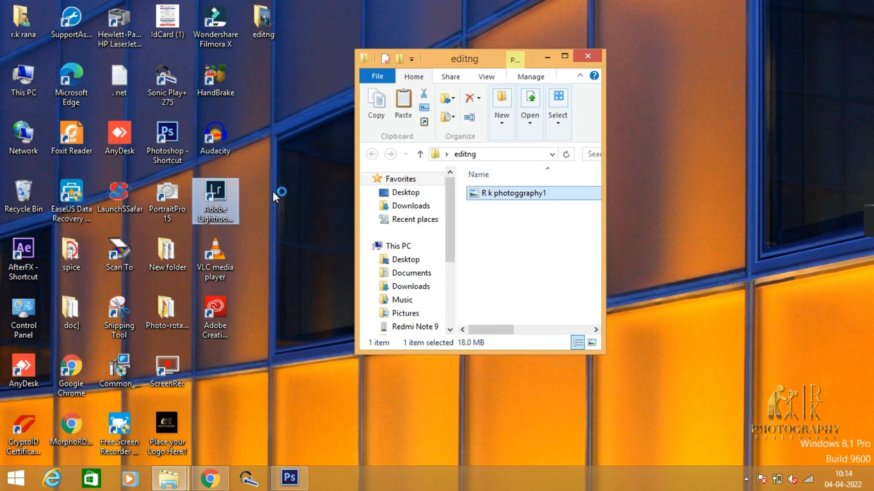
pyautogui.click(548, 59)
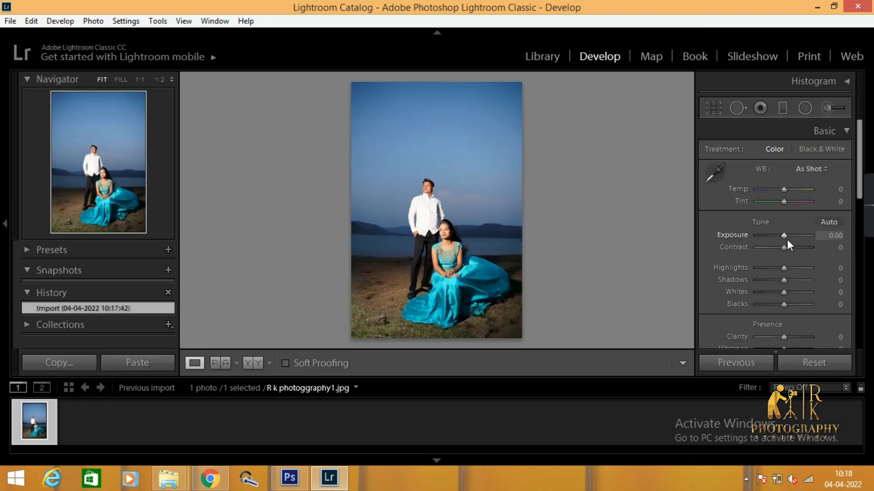
# Adjust the photo's basic tone with Highlights at -12, Shadows at +5 and Whites at +29.
pyautogui.moveTo(785, 248); pyautogui.dragTo(793, 291)
pyautogui.moveTo(859, 183); pyautogui.dragTo(855, 302)
# Keep the photo in colour and set the blue saturation to +42 in the HSL adjustments.
pyautogui.click(754, 225)
pyautogui.click(821, 223)
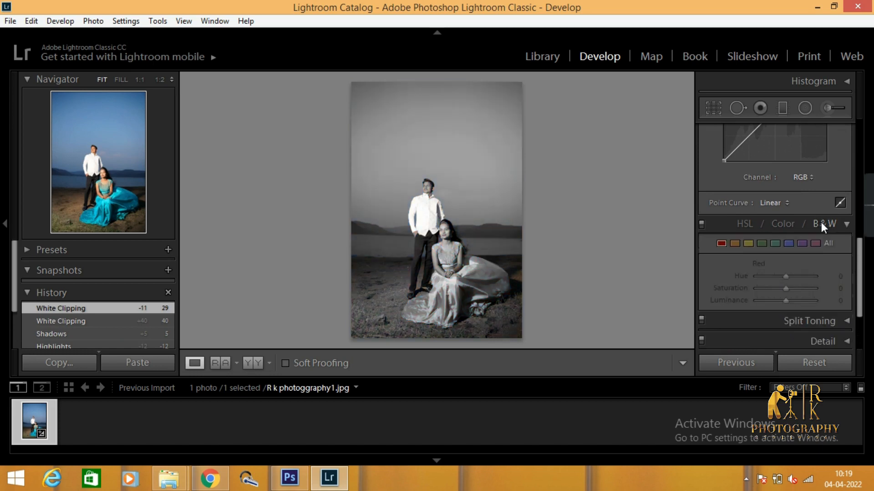
pyautogui.click(745, 223)
pyautogui.moveTo(859, 238); pyautogui.dragTo(859, 251)
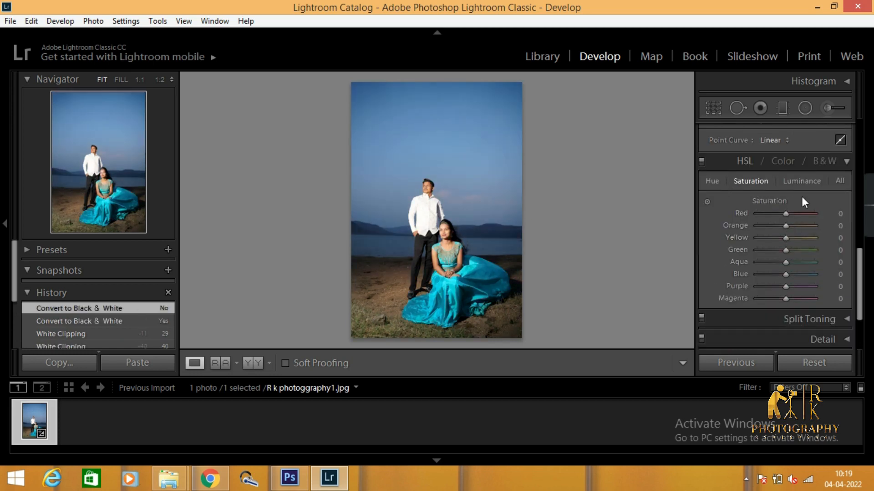
pyautogui.moveTo(785, 273); pyautogui.dragTo(798, 273)
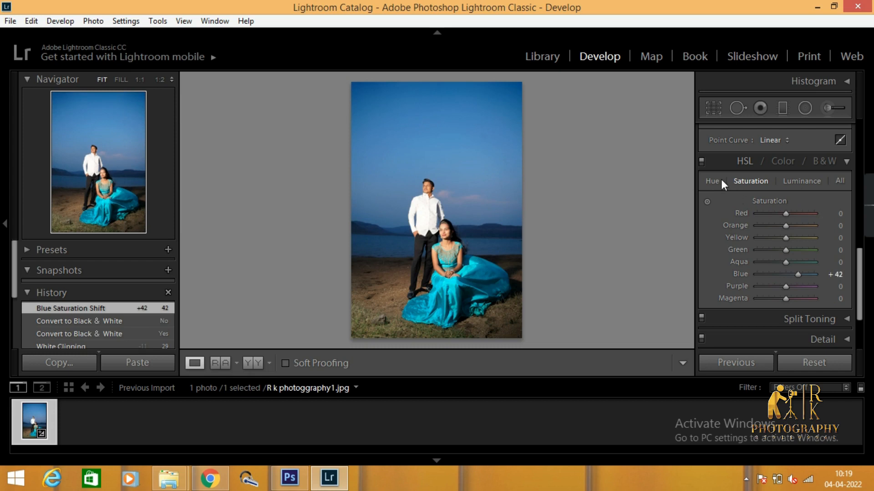
# Set the blue luminance to -29, the aqua luminance to +31 and the aqua saturation to +9.
pyautogui.click(802, 181)
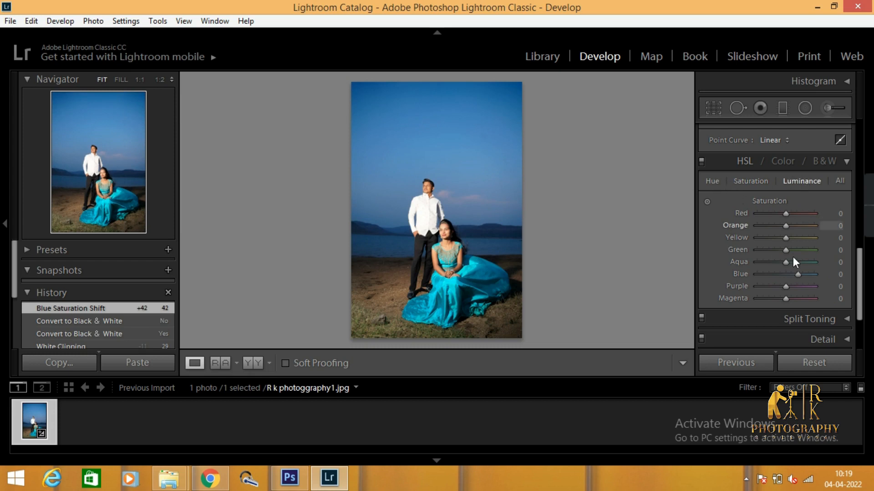
pyautogui.moveTo(787, 274)
pyautogui.mouseDown()
pyautogui.moveTo(779, 275)
pyautogui.moveTo(794, 261)
pyautogui.moveTo(780, 263)
pyautogui.moveTo(797, 263)
pyautogui.moveTo(787, 261)
pyautogui.mouseUp()
pyautogui.click(760, 181)
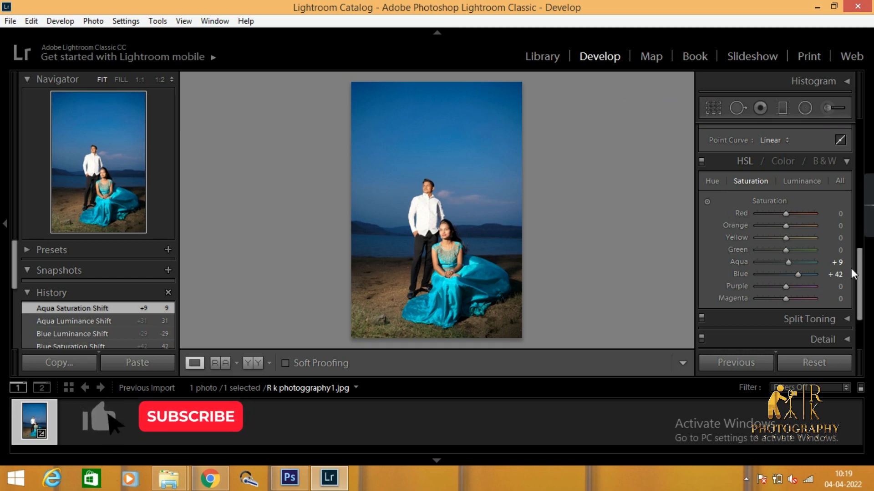
# Shift the blue hue toward aqua to give the sky a teal tone.
pyautogui.scroll(-1, 851, 269)
pyautogui.click(714, 163)
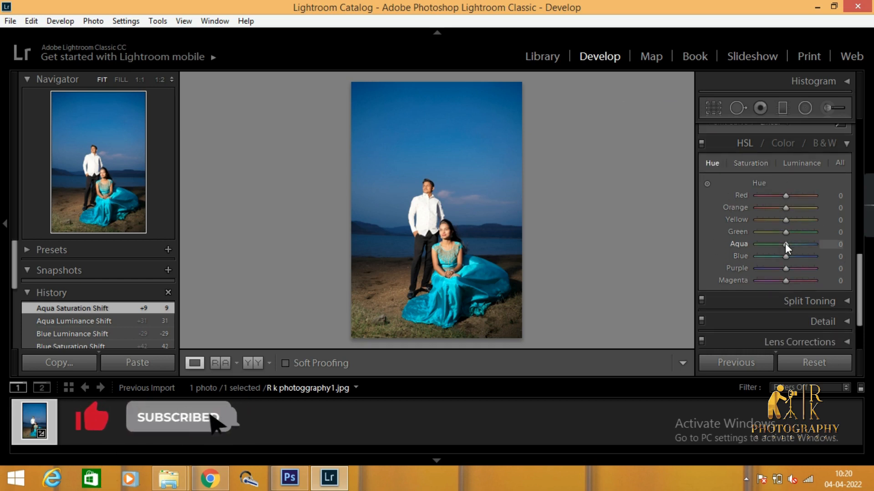
pyautogui.moveTo(785, 257); pyautogui.dragTo(776, 256)
# Refine the basic tone with Highlights at -10, Shadows at -33, Whites at +31 and Blacks at +12.
pyautogui.moveTo(857, 266); pyautogui.dragTo(857, 132)
pyautogui.moveTo(788, 277); pyautogui.dragTo(783, 253)
pyautogui.moveTo(783, 289); pyautogui.dragTo(774, 266)
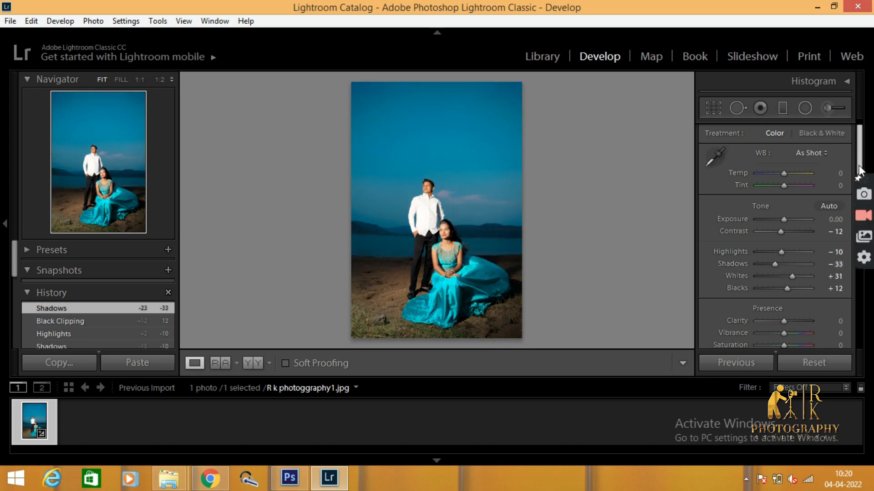
pyautogui.scroll(-3, 859, 172)
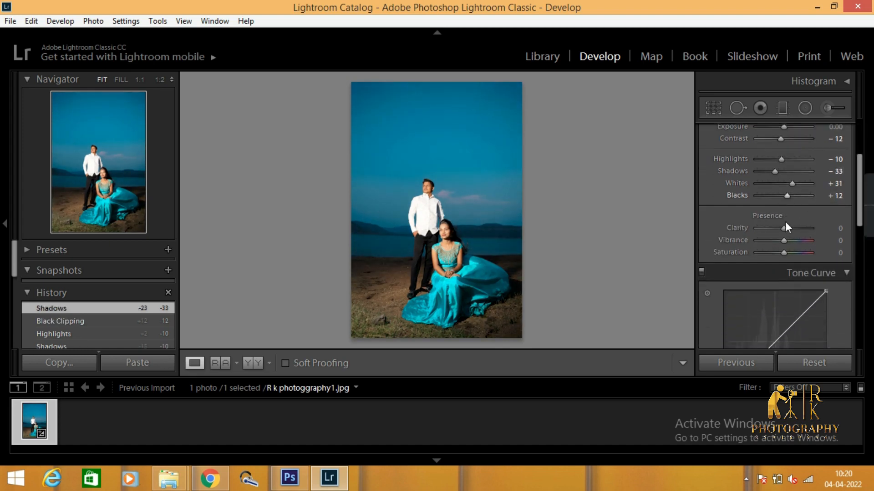
# Set Clarity to -10 and the HSL saturation to +4 for orange, +7 for green and +18 for aqua.
pyautogui.click(784, 228)
pyautogui.scroll(-10, 785, 227)
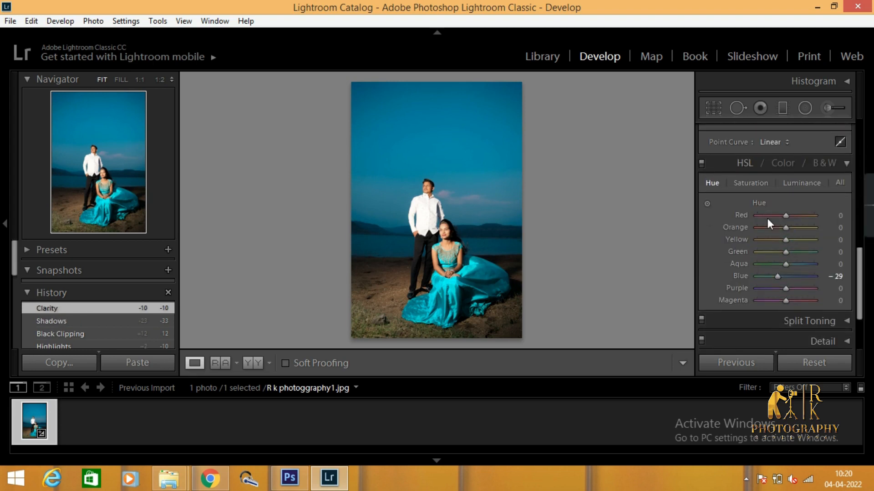
pyautogui.click(755, 184)
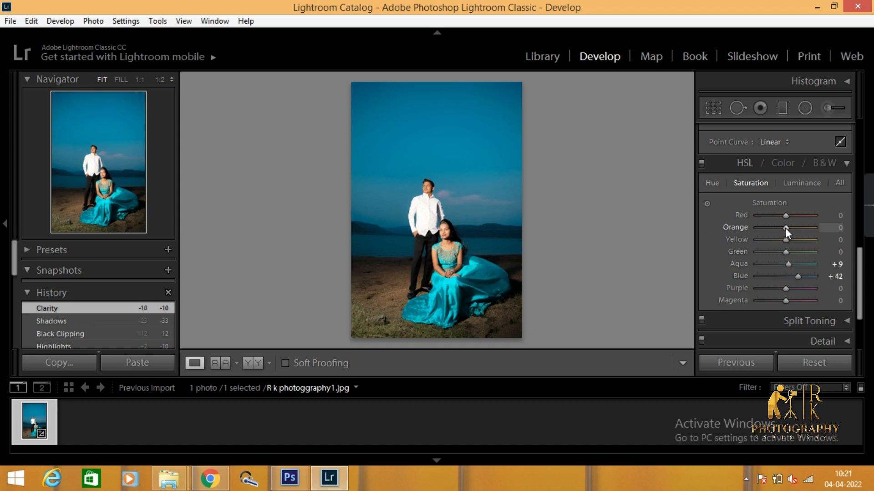
pyautogui.click(788, 228)
pyautogui.click(790, 264)
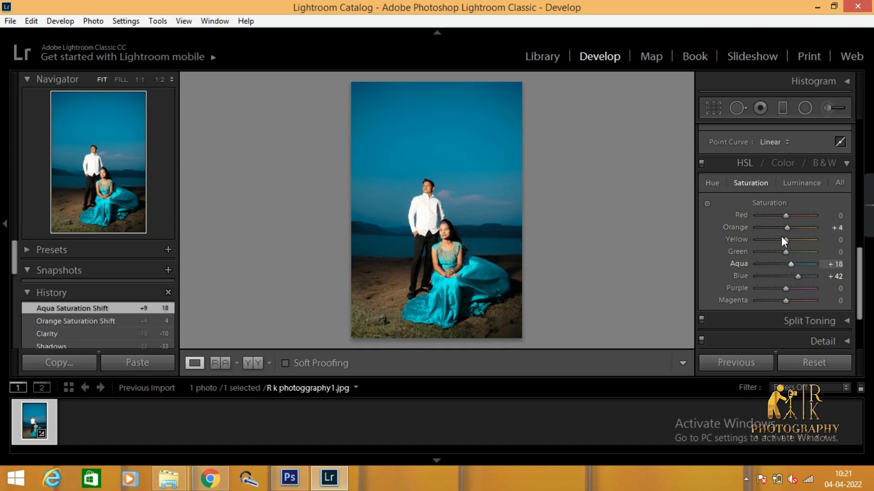
pyautogui.moveTo(785, 252)
pyautogui.mouseDown()
pyautogui.moveTo(760, 247)
pyautogui.moveTo(797, 255)
pyautogui.moveTo(788, 251)
pyautogui.mouseUp()
# Set both the orange and the yellow luminance to +7 in the HSL adjustments.
pyautogui.click(804, 184)
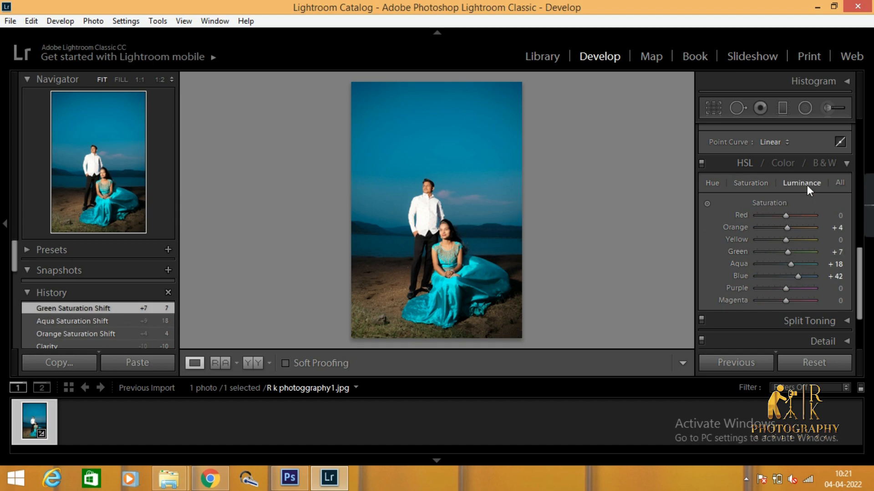
pyautogui.click(788, 228)
pyautogui.moveTo(788, 227); pyautogui.dragTo(788, 240)
pyautogui.click(788, 239)
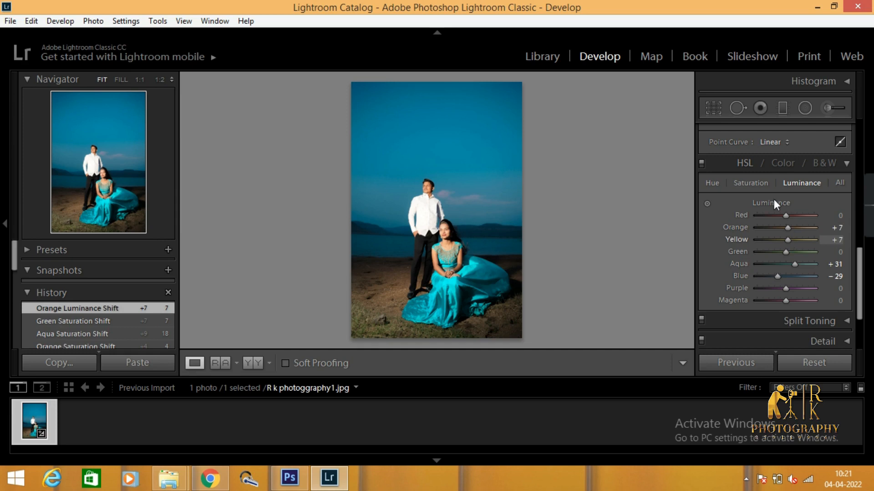
# Shift the yellow hue to -100 to turn the ground and grass tones toward orange.
pyautogui.click(121, 80)
pyautogui.click(93, 175)
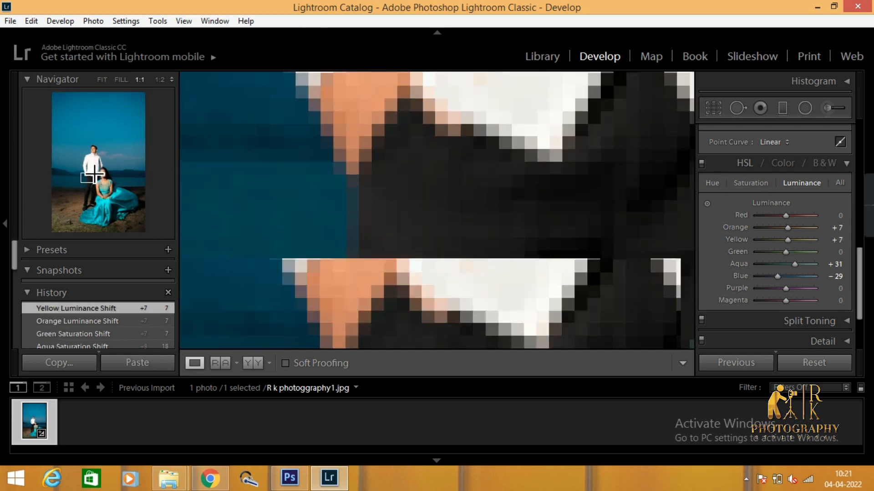
pyautogui.click(121, 80)
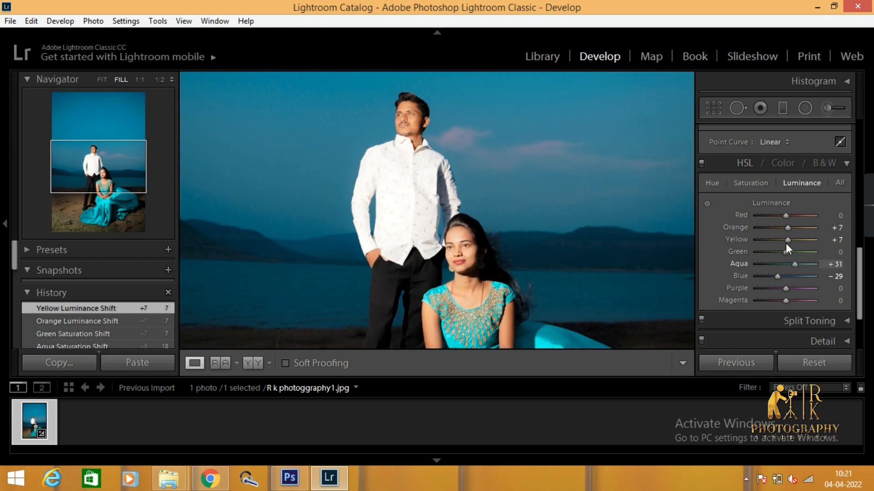
pyautogui.click(711, 180)
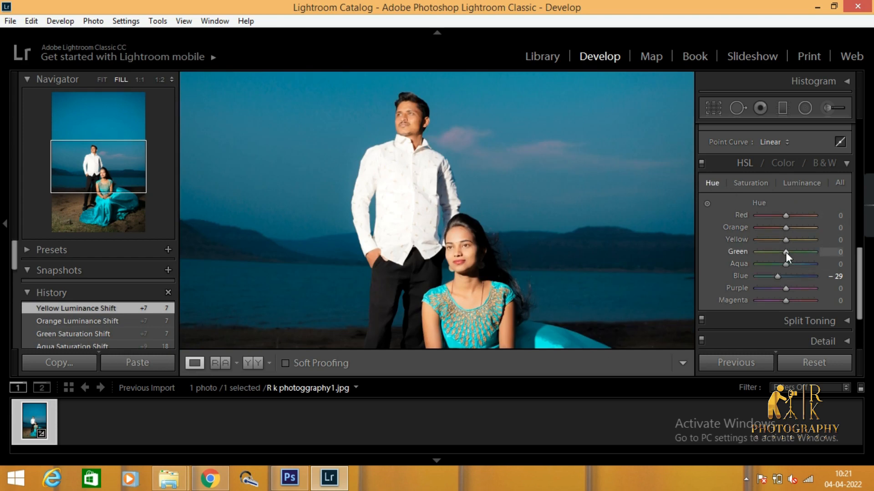
pyautogui.moveTo(784, 239); pyautogui.dragTo(740, 237)
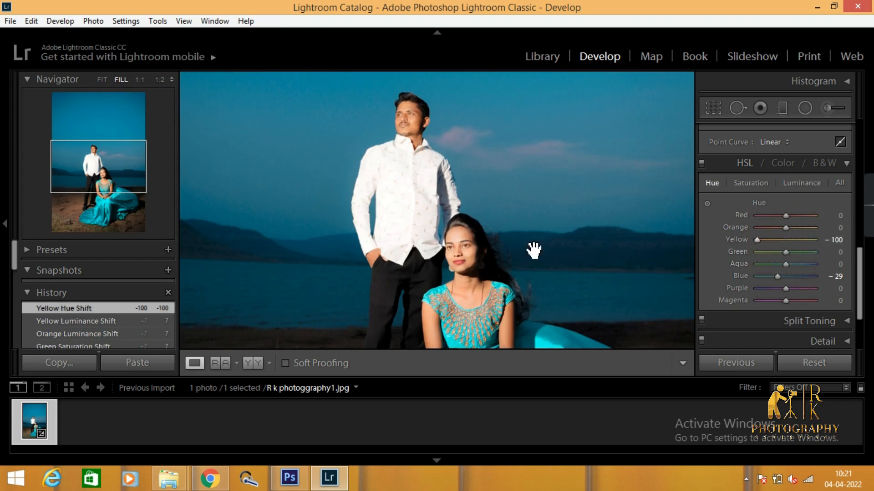
pyautogui.scroll(-5, 533, 250)
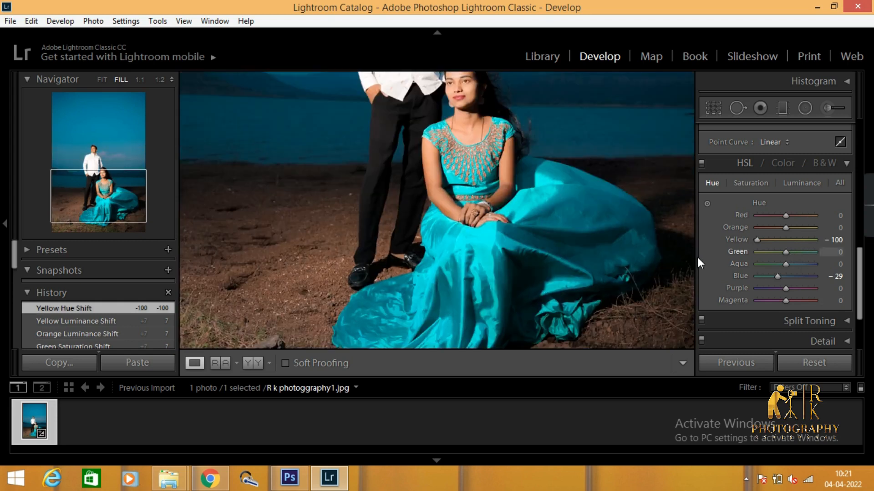
# Raise the yellow luminance to +44 to brighten the ground around the couple.
pyautogui.click(812, 184)
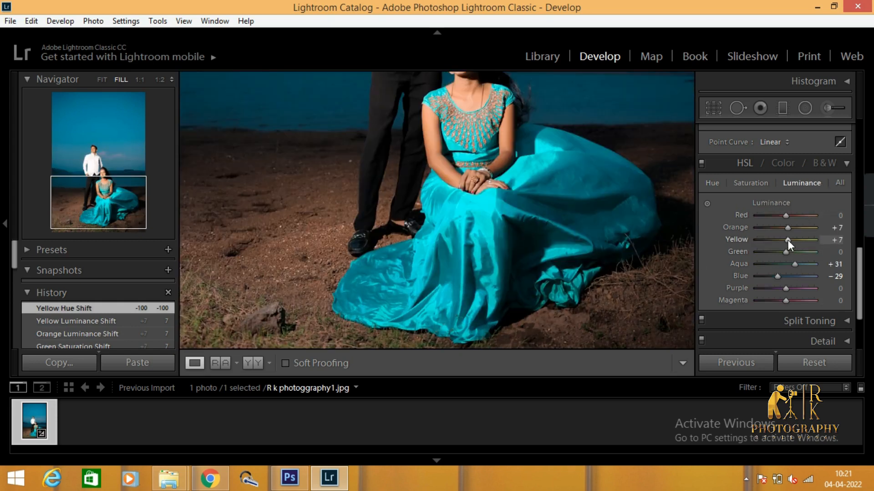
pyautogui.moveTo(787, 240); pyautogui.dragTo(798, 241)
pyautogui.click(102, 80)
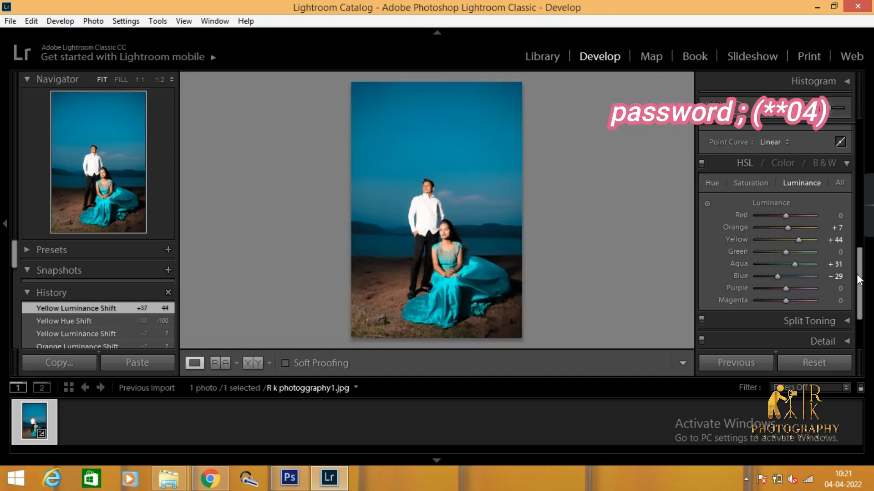
# Tint the highlights with Split Toning, using a hue of 210 and a saturation of 10.
pyautogui.moveTo(858, 275); pyautogui.dragTo(858, 305)
pyautogui.click(805, 231)
pyautogui.scroll(-2, 859, 271)
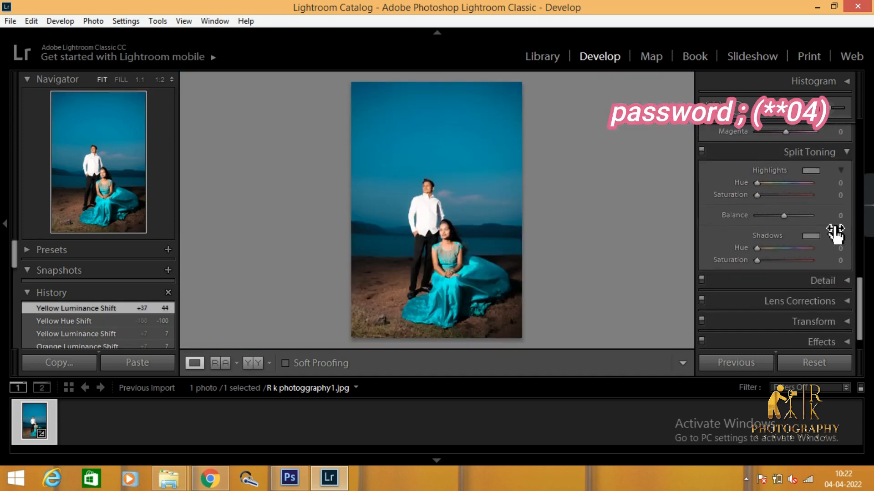
pyautogui.moveTo(755, 194); pyautogui.dragTo(761, 195)
pyautogui.click(120, 80)
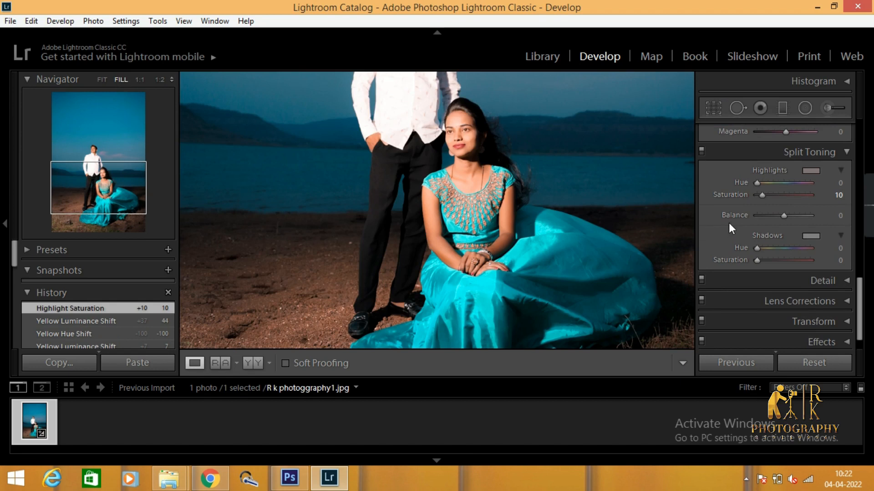
pyautogui.moveTo(757, 182); pyautogui.dragTo(787, 182)
pyautogui.moveTo(419, 185); pyautogui.dragTo(454, 249)
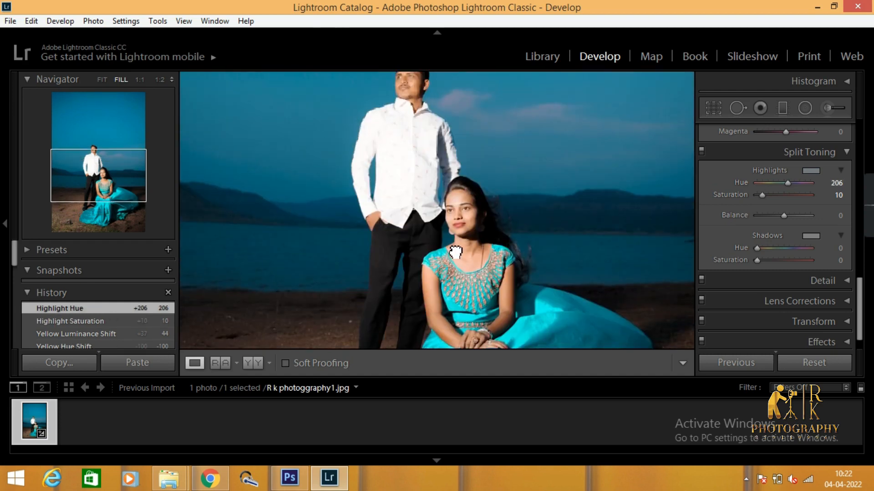
pyautogui.moveTo(788, 183); pyautogui.dragTo(766, 182)
pyautogui.click(788, 183)
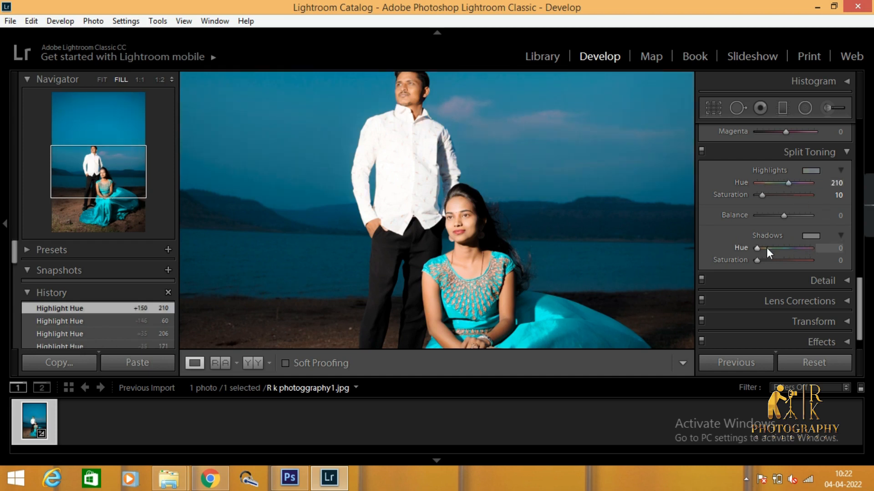
# Tint the shadows with Split Toning, using a hue of 219 and a saturation of 2.
pyautogui.moveTo(766, 247); pyautogui.dragTo(790, 247)
pyautogui.press('z')
pyautogui.click(122, 79)
pyautogui.click(102, 80)
pyautogui.scroll(-1, 856, 273)
# Set the sharpening amount to 18 and the luminance noise reduction to 17.
pyautogui.click(844, 254)
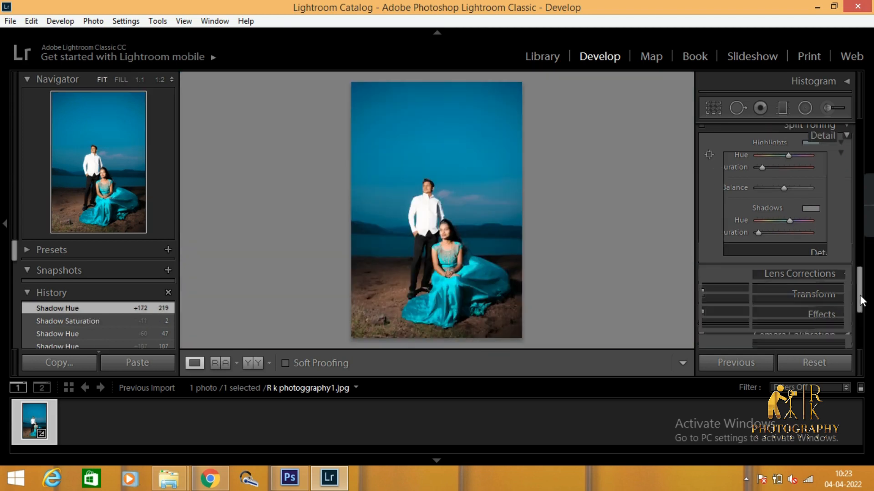
pyautogui.scroll(-1, 851, 287)
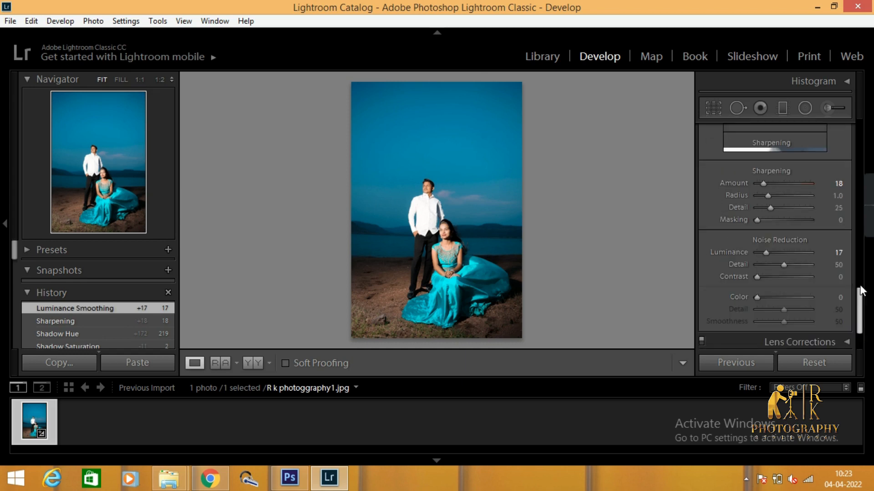
pyautogui.click(867, 273)
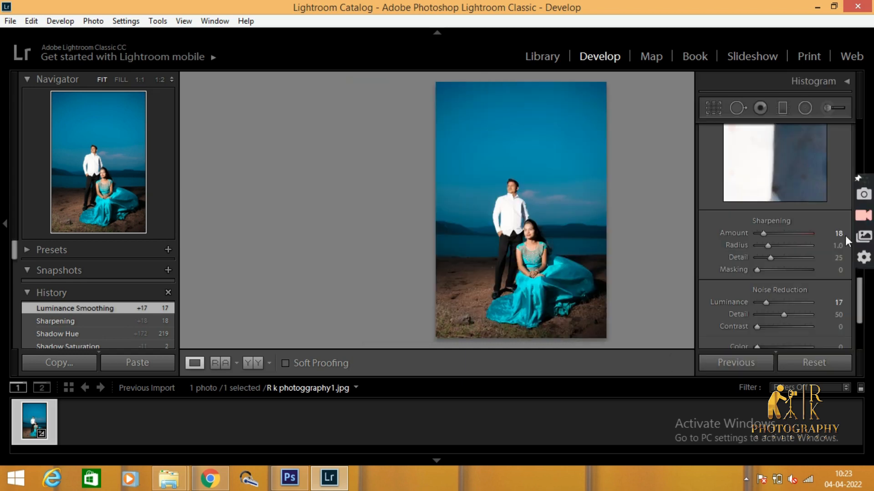
# Set the Blue Primary hue to -21 in the camera calibration.
pyautogui.scroll(-2, 865, 327)
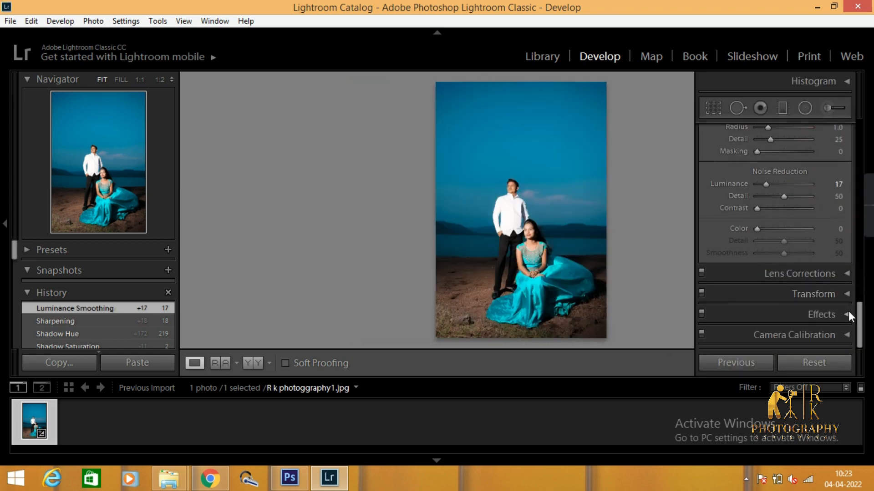
pyautogui.click(848, 313)
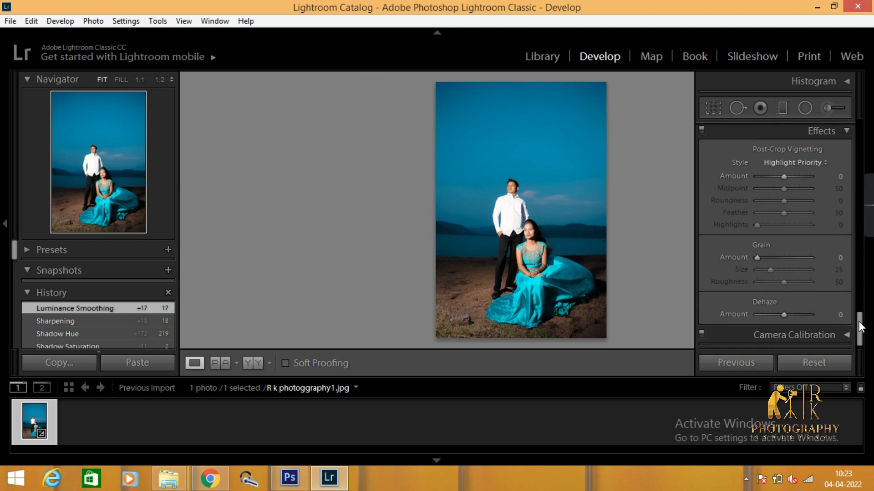
pyautogui.click(848, 335)
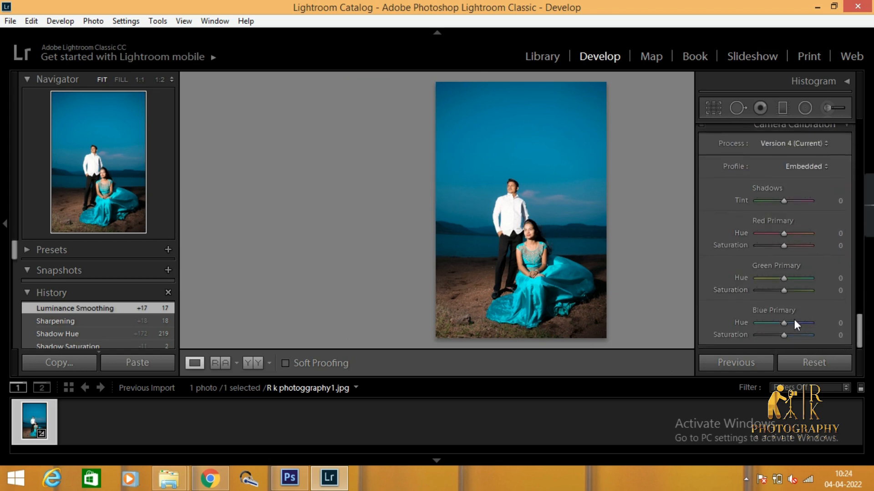
pyautogui.moveTo(783, 323)
pyautogui.mouseDown()
pyautogui.moveTo(796, 326)
pyautogui.moveTo(775, 324)
pyautogui.mouseUp()
# Add a dark post-crop vignette with Amount -26, Midpoint 2, Feather 100 and Highlights 19.
pyautogui.scroll(5, 859, 321)
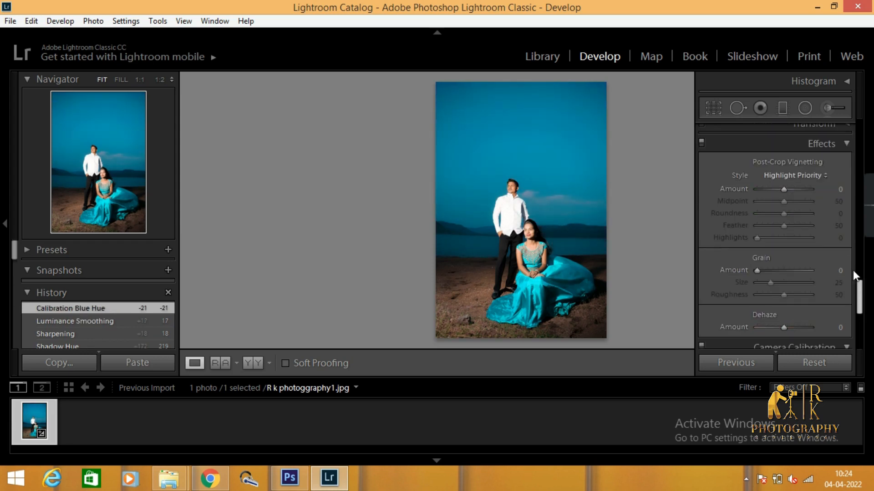
pyautogui.moveTo(783, 188)
pyautogui.mouseDown()
pyautogui.moveTo(745, 206)
pyautogui.moveTo(831, 206)
pyautogui.moveTo(774, 189)
pyautogui.moveTo(778, 195)
pyautogui.mouseUp()
pyautogui.moveTo(783, 225); pyautogui.dragTo(809, 220)
pyautogui.moveTo(777, 190); pyautogui.dragTo(776, 190)
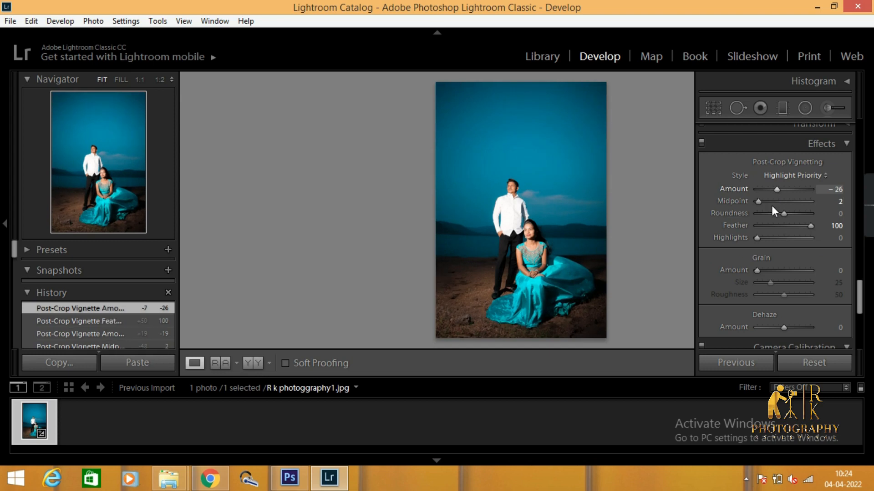
pyautogui.moveTo(762, 236); pyautogui.dragTo(768, 238)
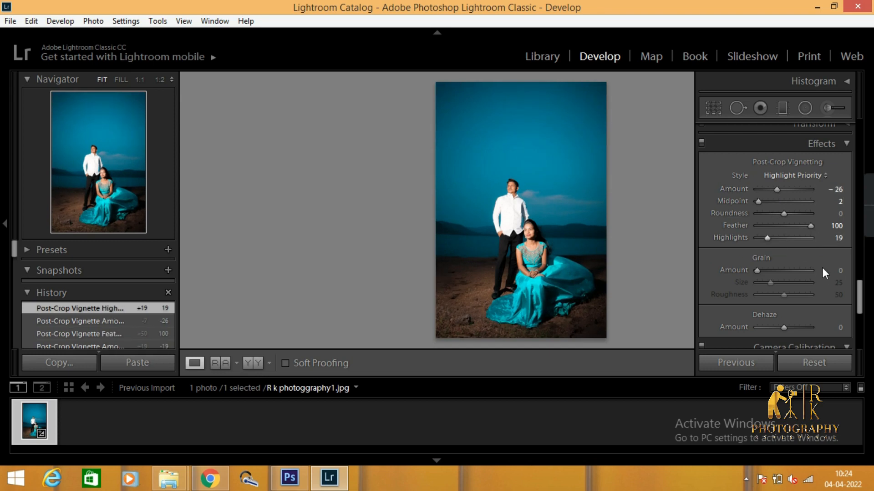
# Shape the RGB tone curve with a raised highlight point at 74.1 / 78.0 % and control points in the midtones and shadows.
pyautogui.moveTo(859, 295); pyautogui.dragTo(861, 173)
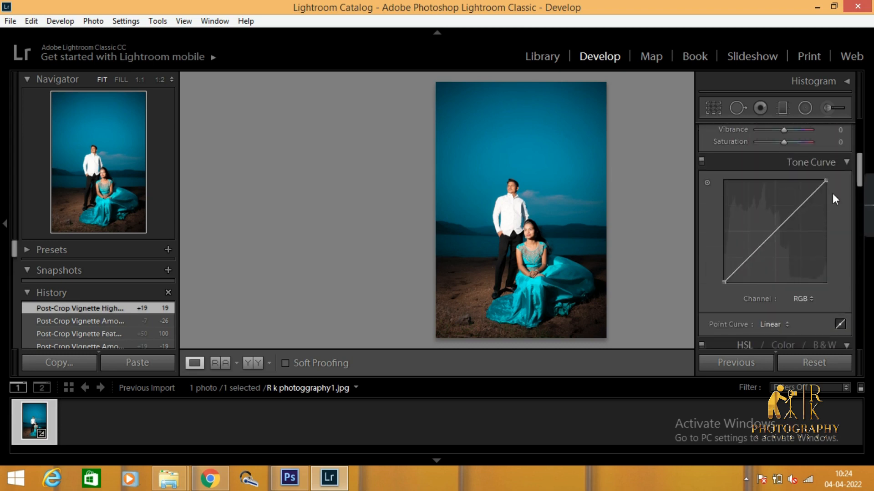
pyautogui.moveTo(801, 206); pyautogui.dragTo(800, 202)
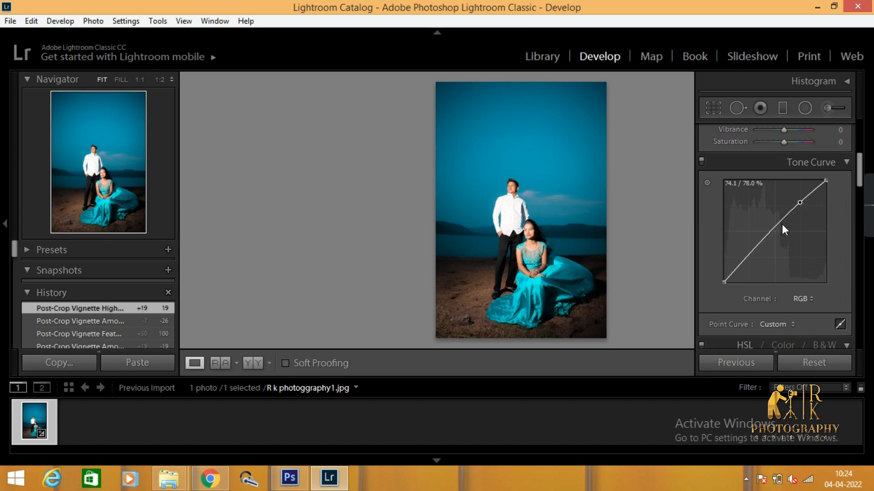
pyautogui.moveTo(762, 239); pyautogui.dragTo(751, 260)
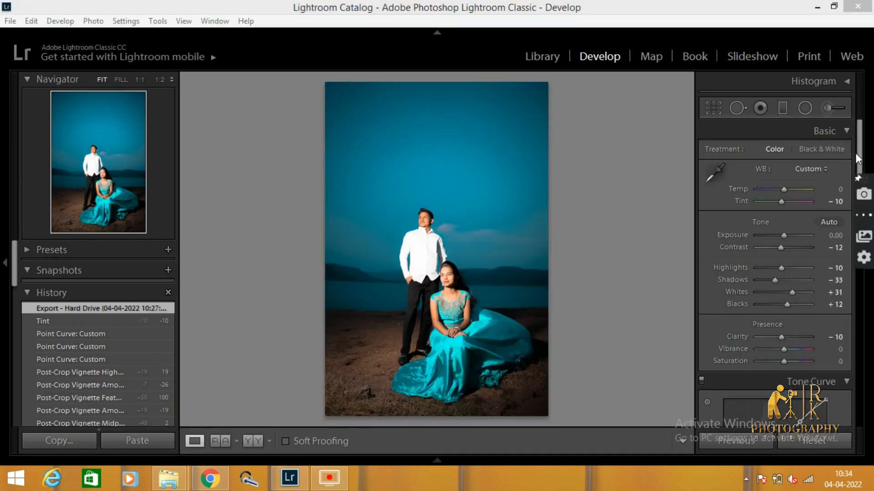
pyautogui.scroll(-5, 723, 346)
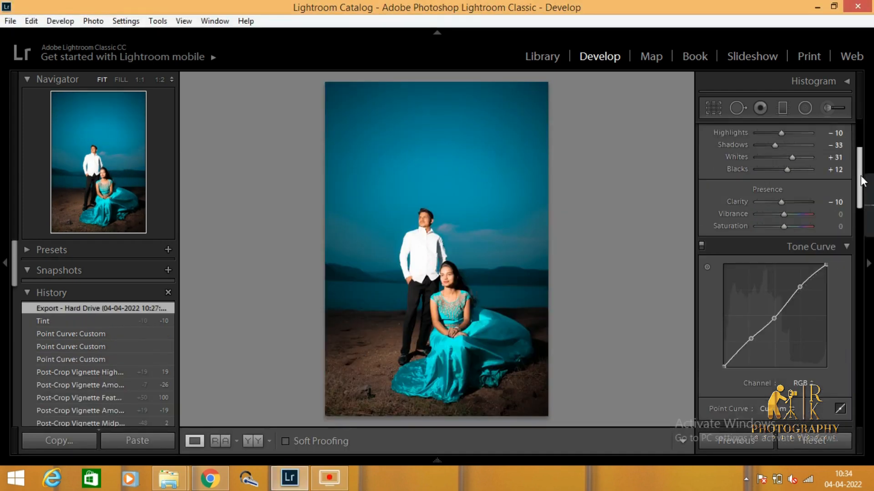
pyautogui.moveTo(723, 345); pyautogui.dragTo(717, 345)
pyautogui.moveTo(826, 246); pyautogui.dragTo(815, 214)
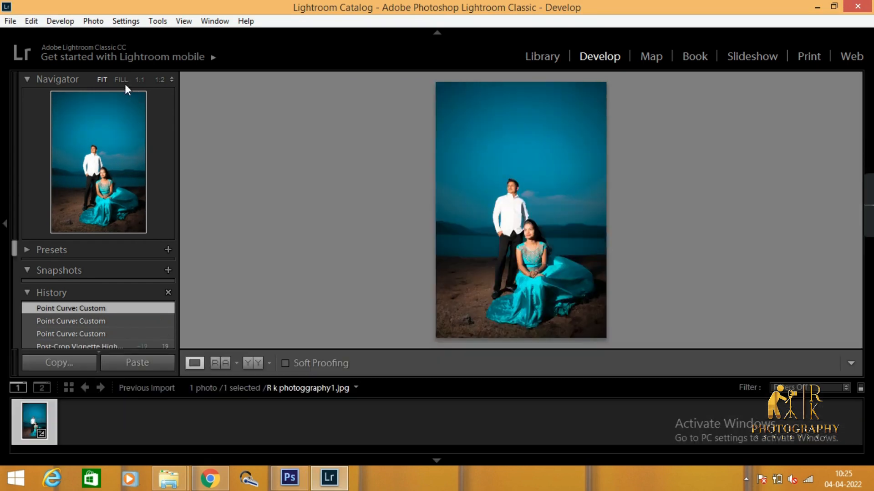
# Inspect the couple up close and set the white balance Tint to -10.
pyautogui.click(121, 80)
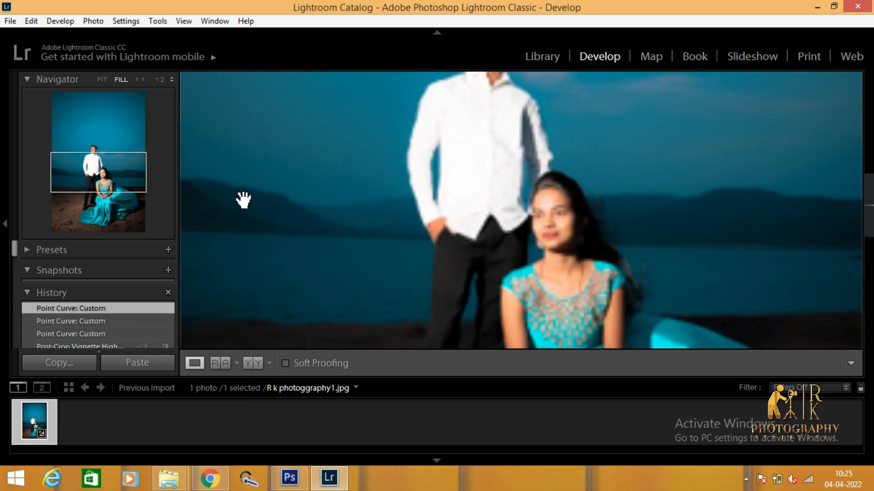
pyautogui.moveTo(872, 283)
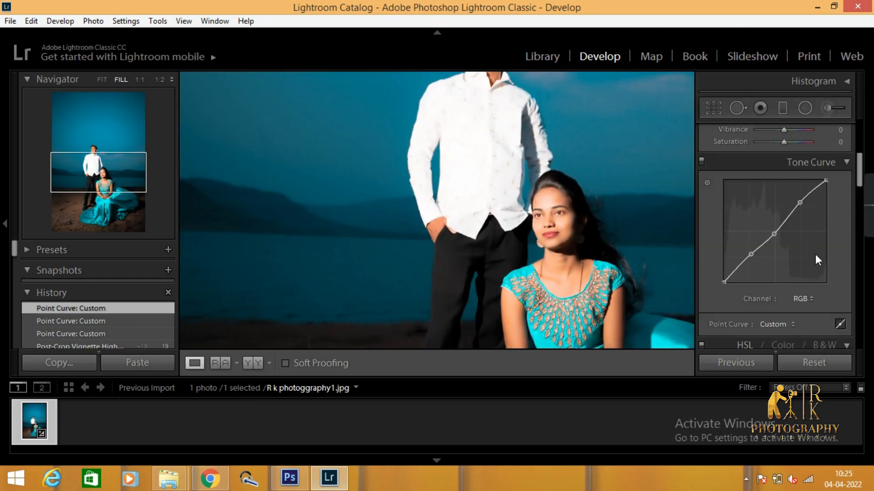
pyautogui.moveTo(584, 172); pyautogui.dragTo(544, 240)
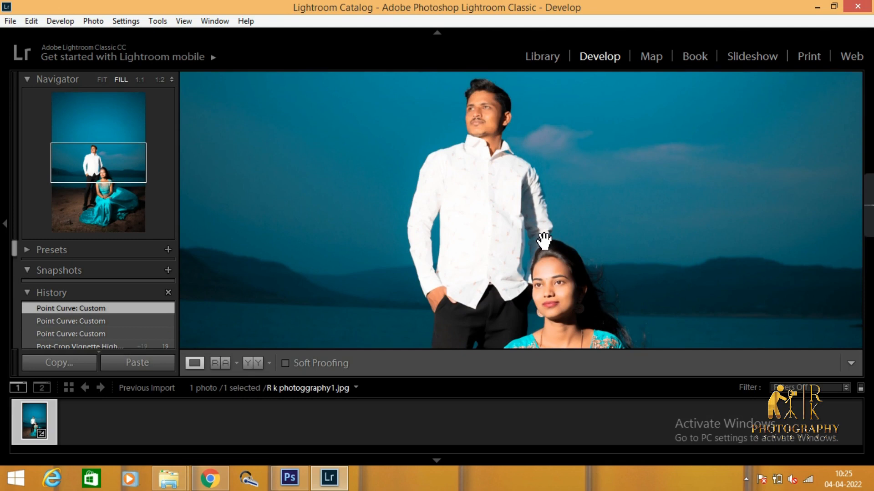
pyautogui.click(102, 80)
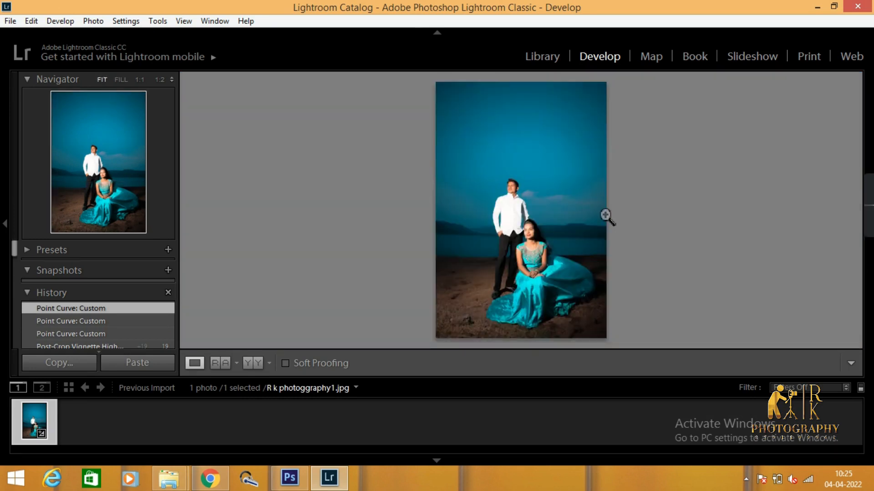
pyautogui.click(869, 215)
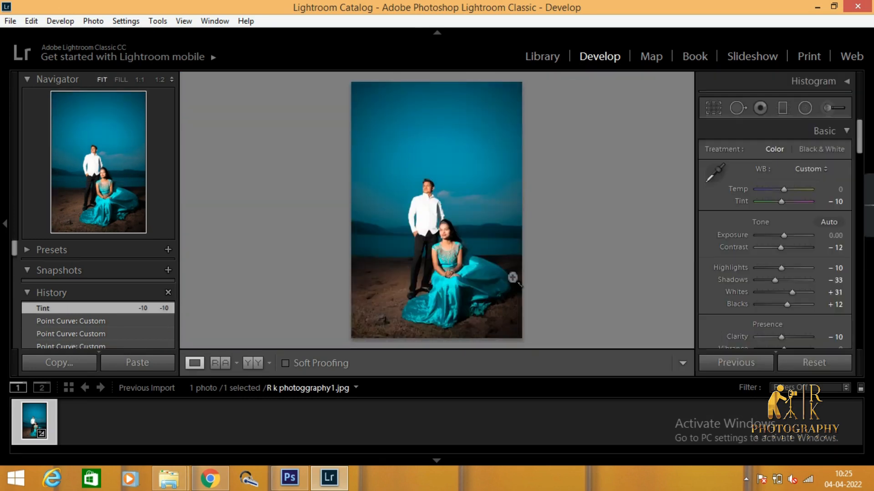
# Export the finished photo to the F:\ folder on the hard drive using user preset 1.
pyautogui.rightClick(468, 153)
pyautogui.moveTo(540, 402)
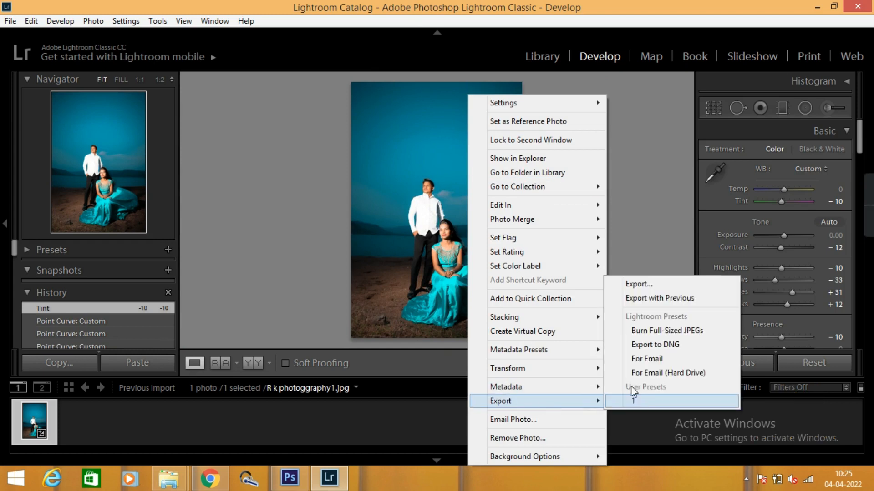
pyautogui.click(657, 282)
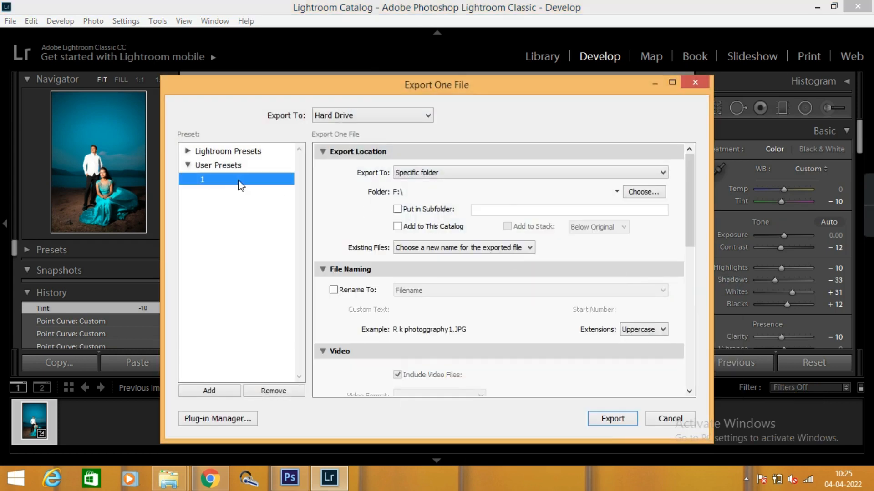
pyautogui.scroll(-10, 628, 318)
pyautogui.click(613, 419)
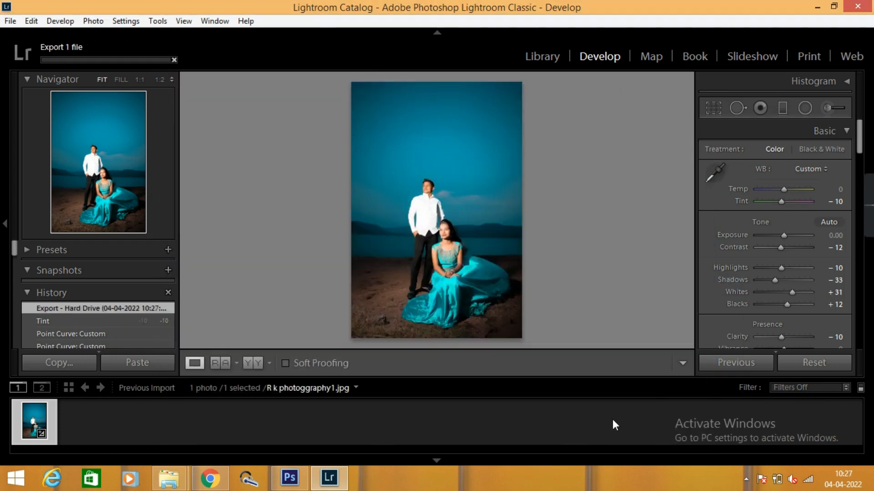